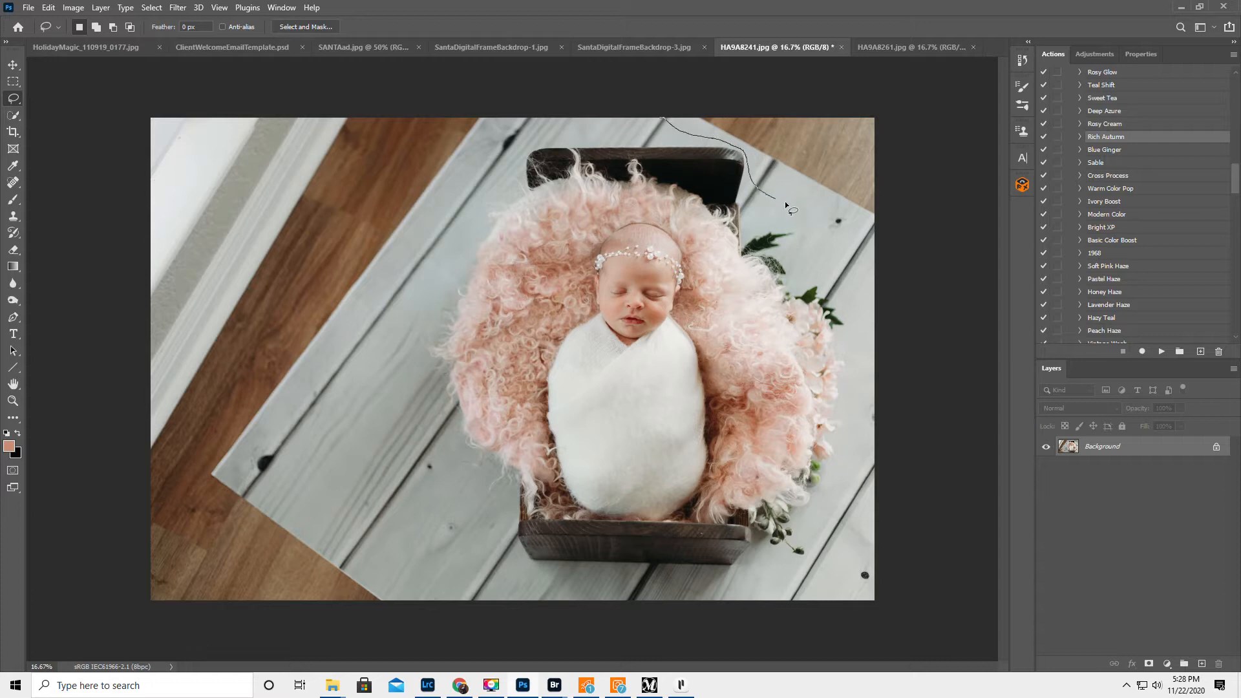
Try to replace the wood floor in the photo's upper-right corner using a lasso selection and Content-Aware fill at 100% opacity.
mouse_move(880, 251)
left_mouse_down()
mouse_move(905, 185)
mouse_move(896, 105)
mouse_move(667, 85)
left_mouse_up()
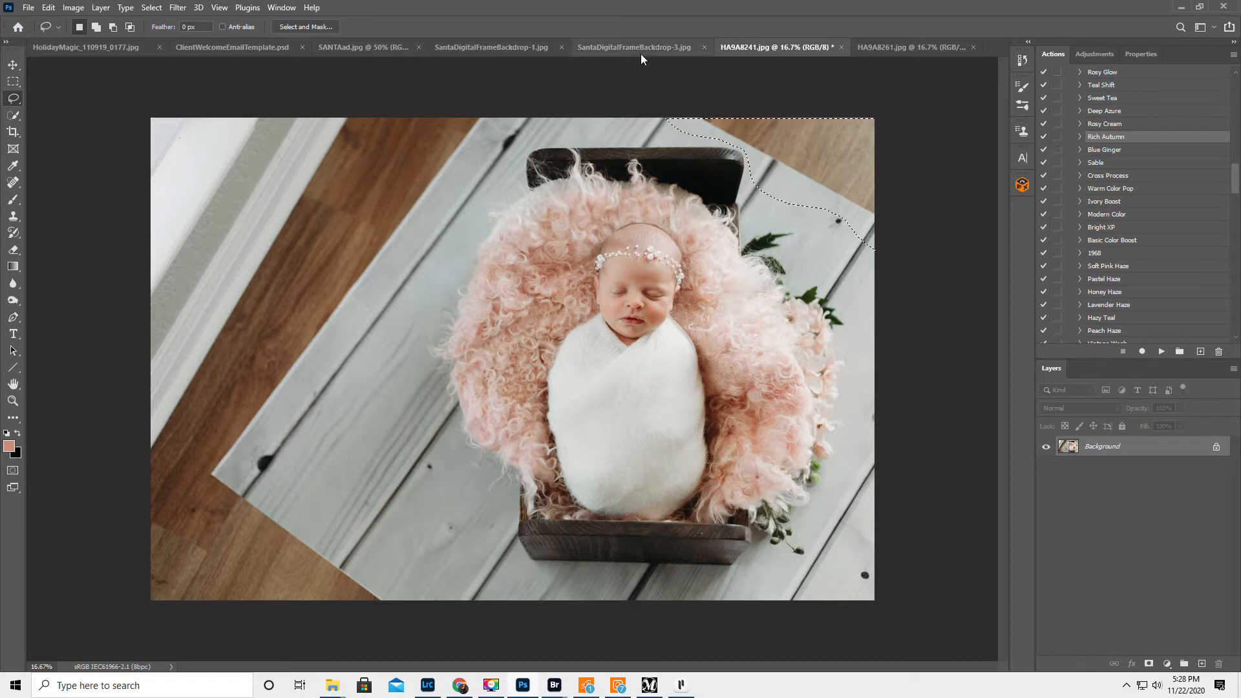
key("BackSpace")
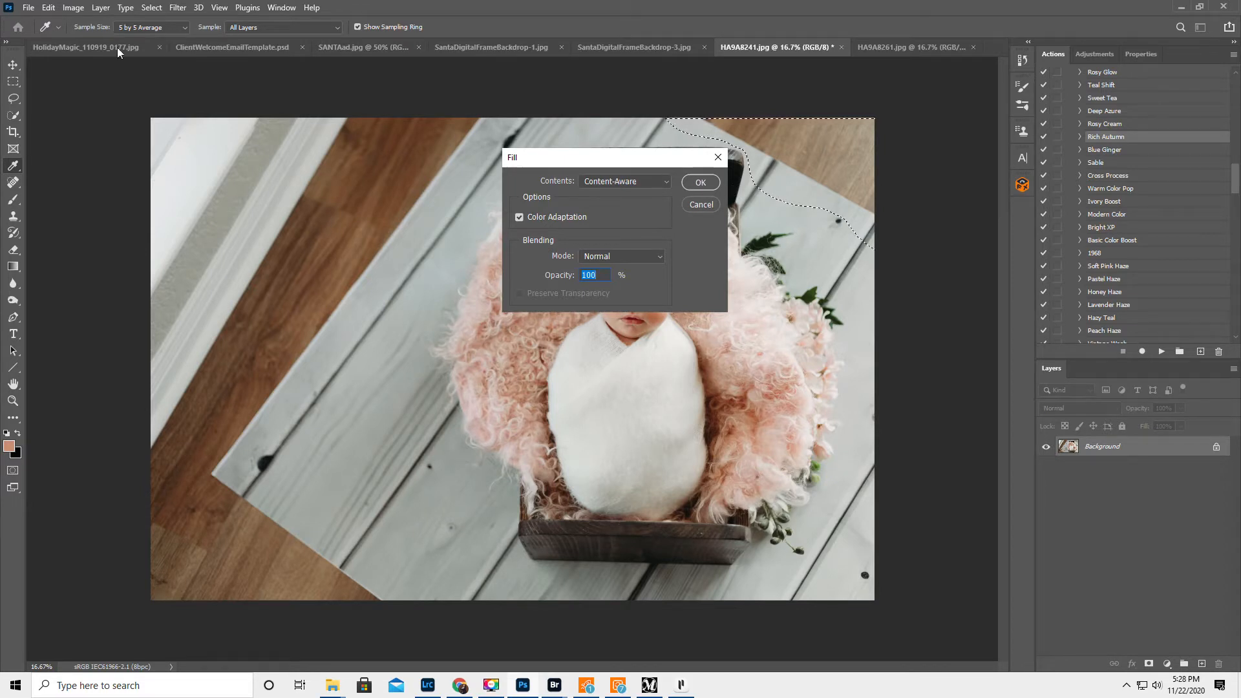
left_click(49, 8)
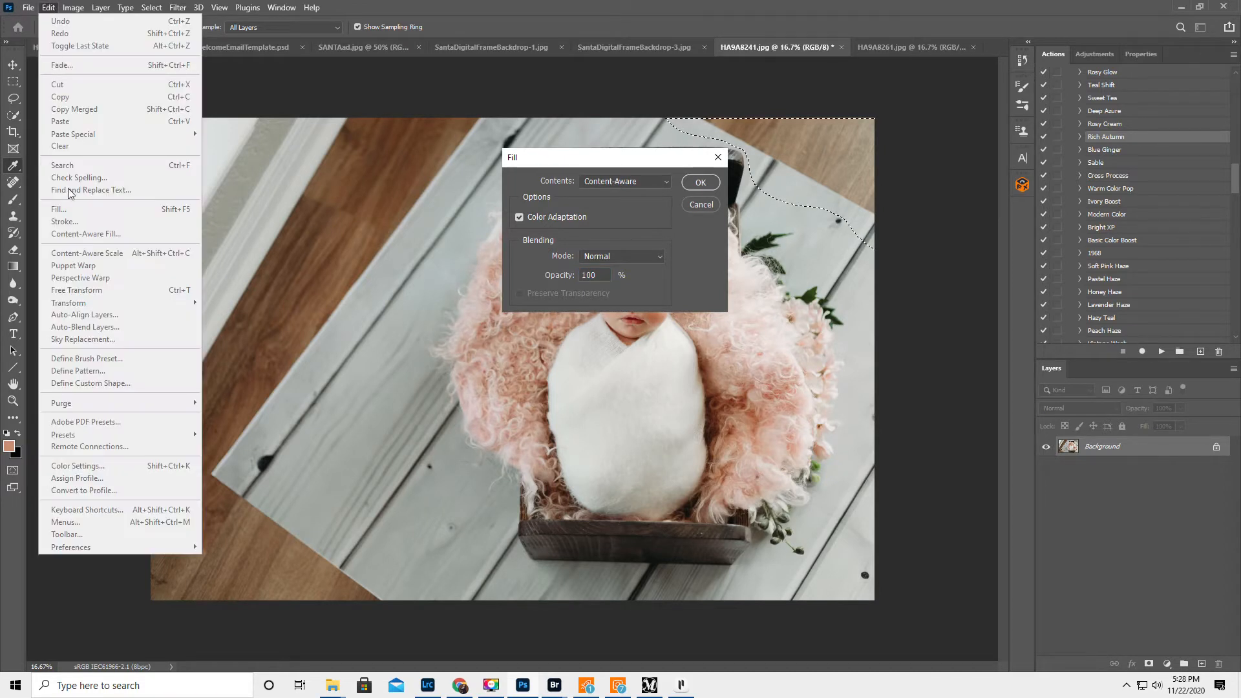
left_click(512, 7)
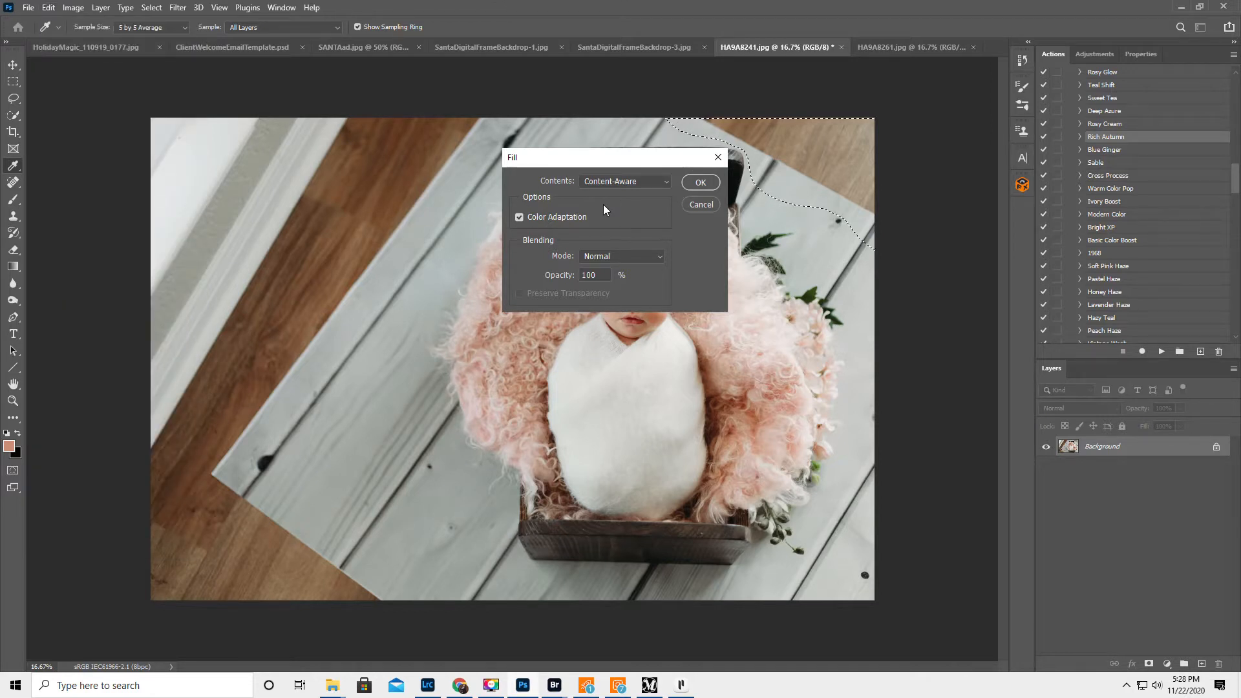
left_click(701, 182)
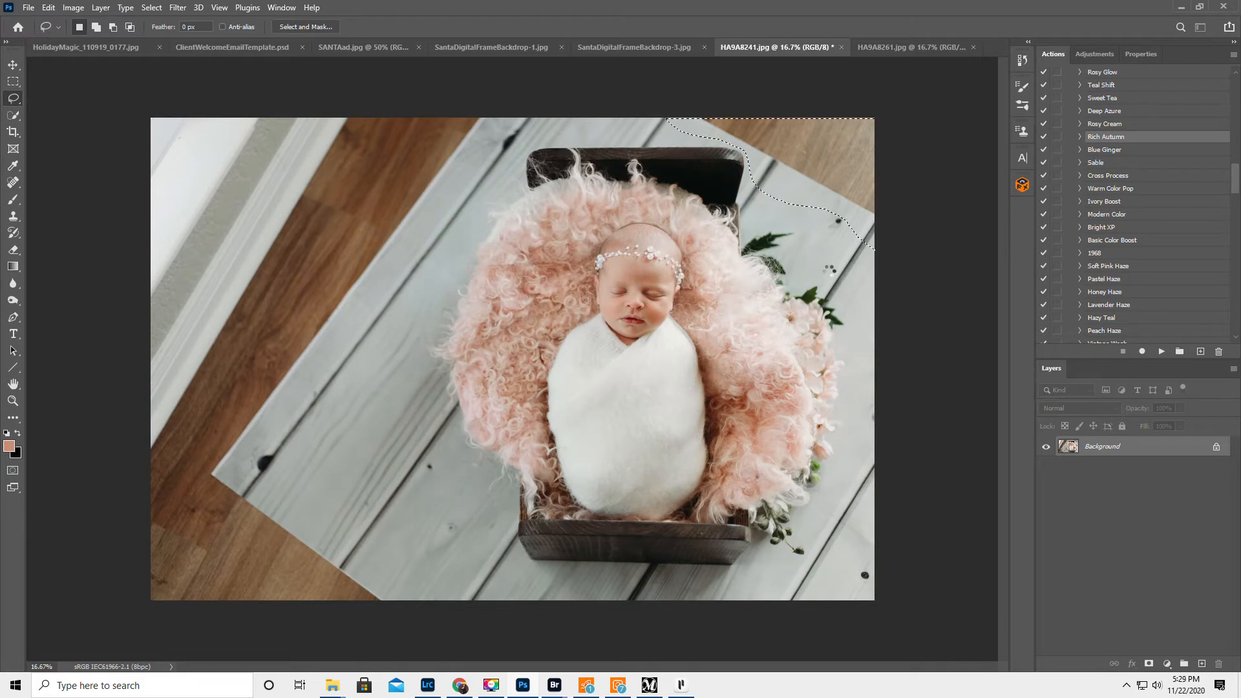
key("ctrl+d")
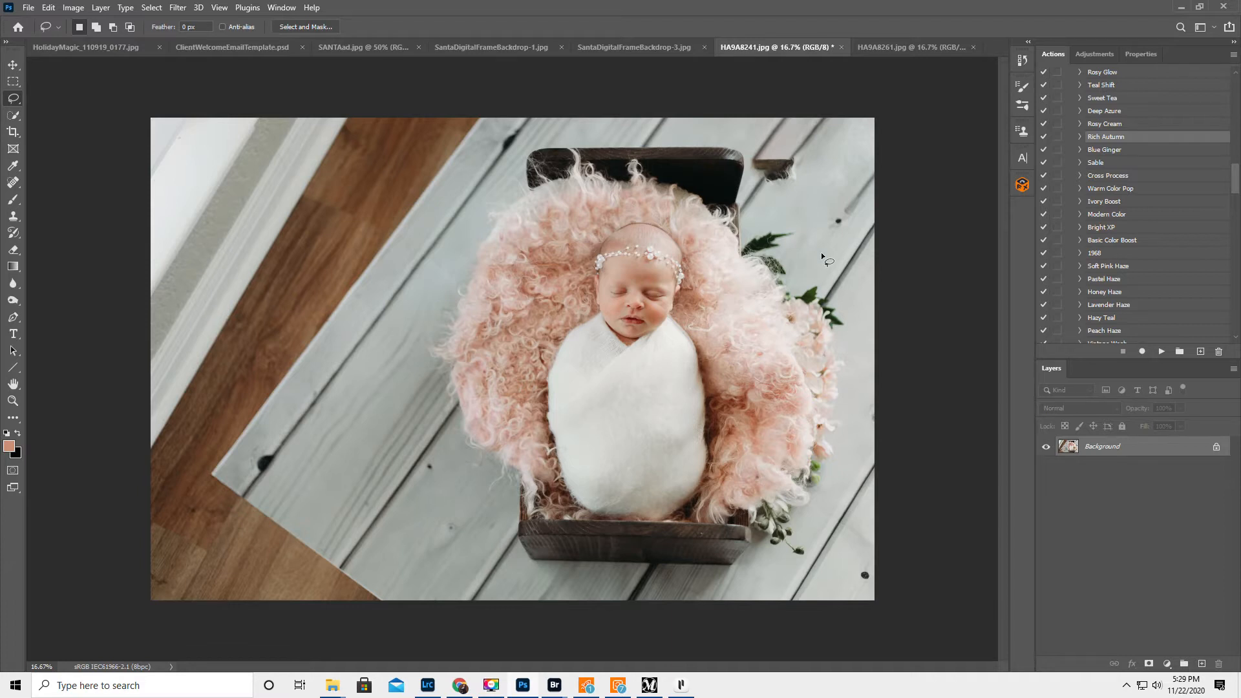
Undo the Content-Aware fill and clear the corner selection.
key("ctrl+z")
key("ctrl+z")
left_click(808, 231)
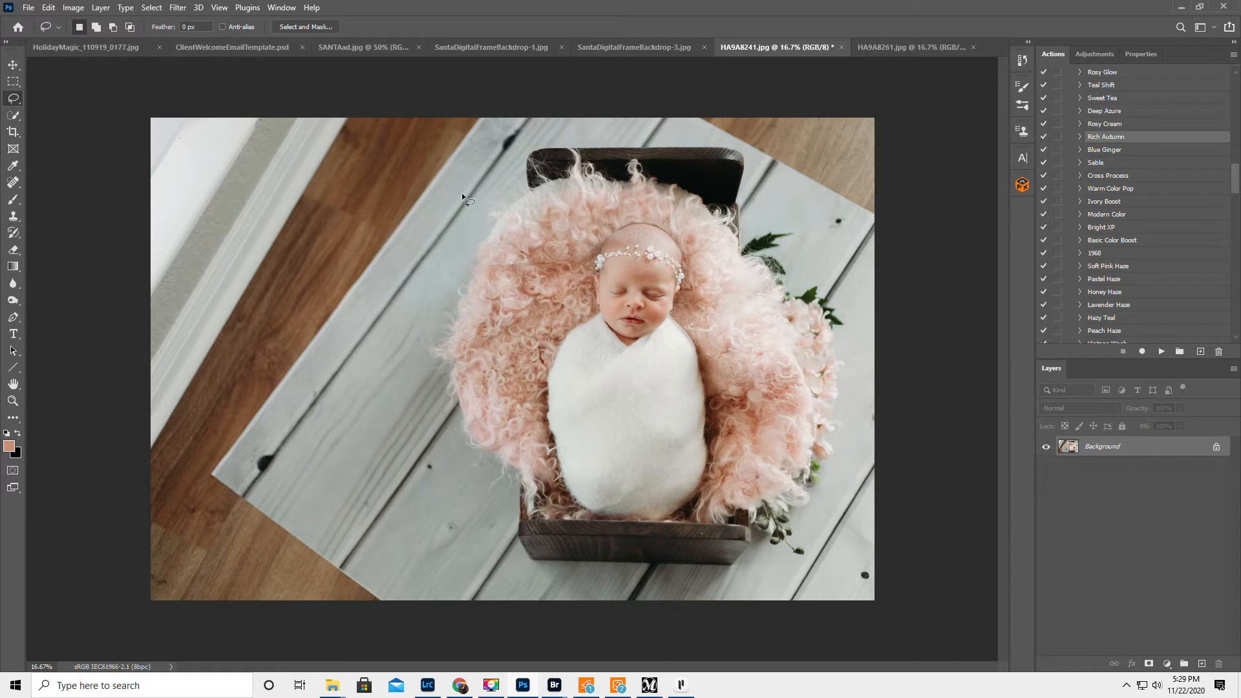
Check the plank backdrop in HA9A8261.jpg, then select the baby, fur and bed in HA9A8241.jpg with the Object Selection tool.
left_click(913, 47)
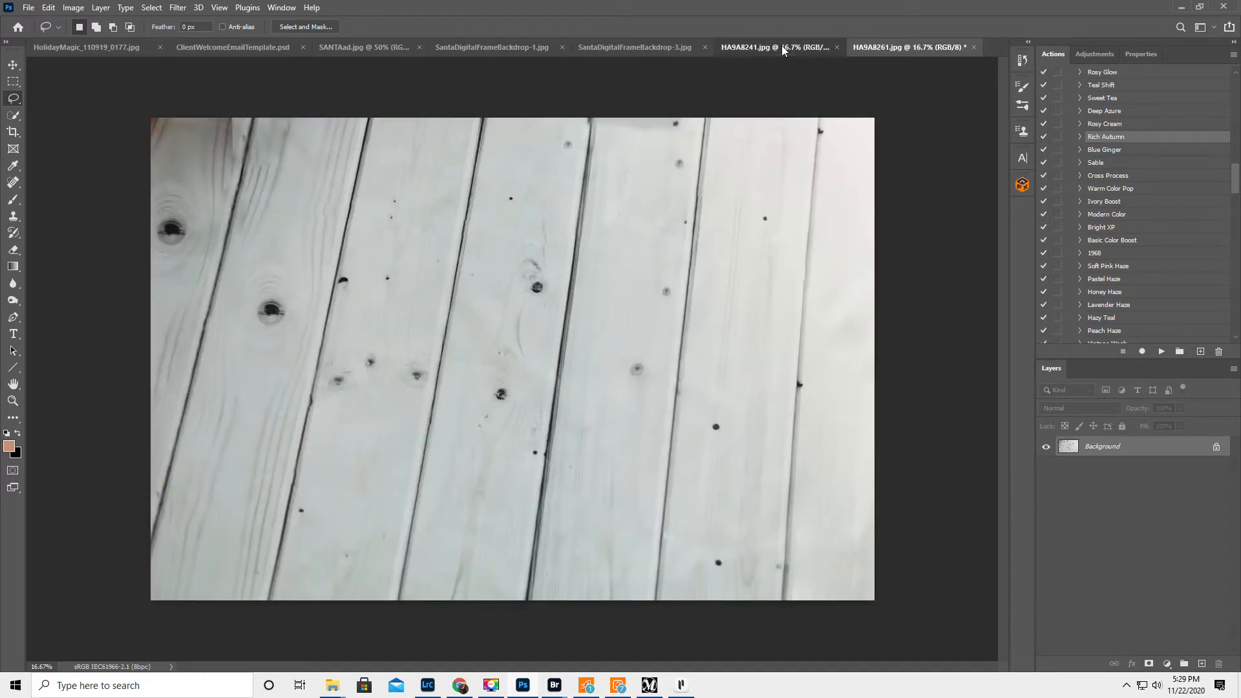
left_click(782, 46)
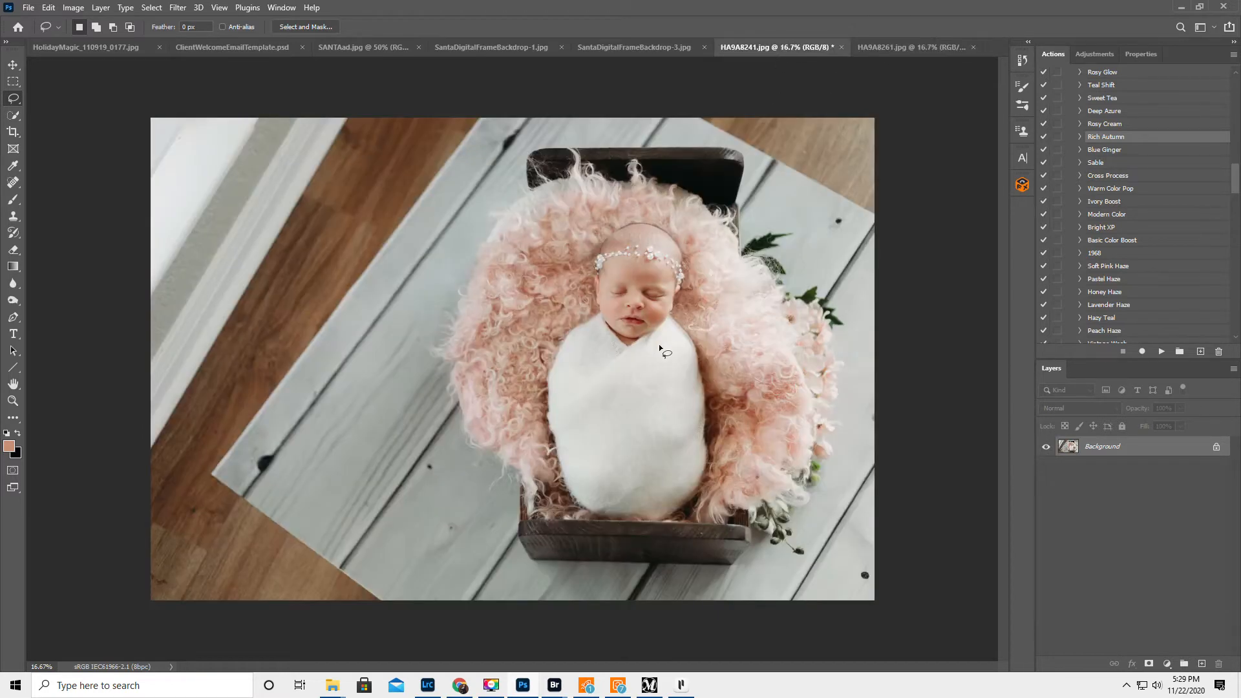
left_click(12, 116)
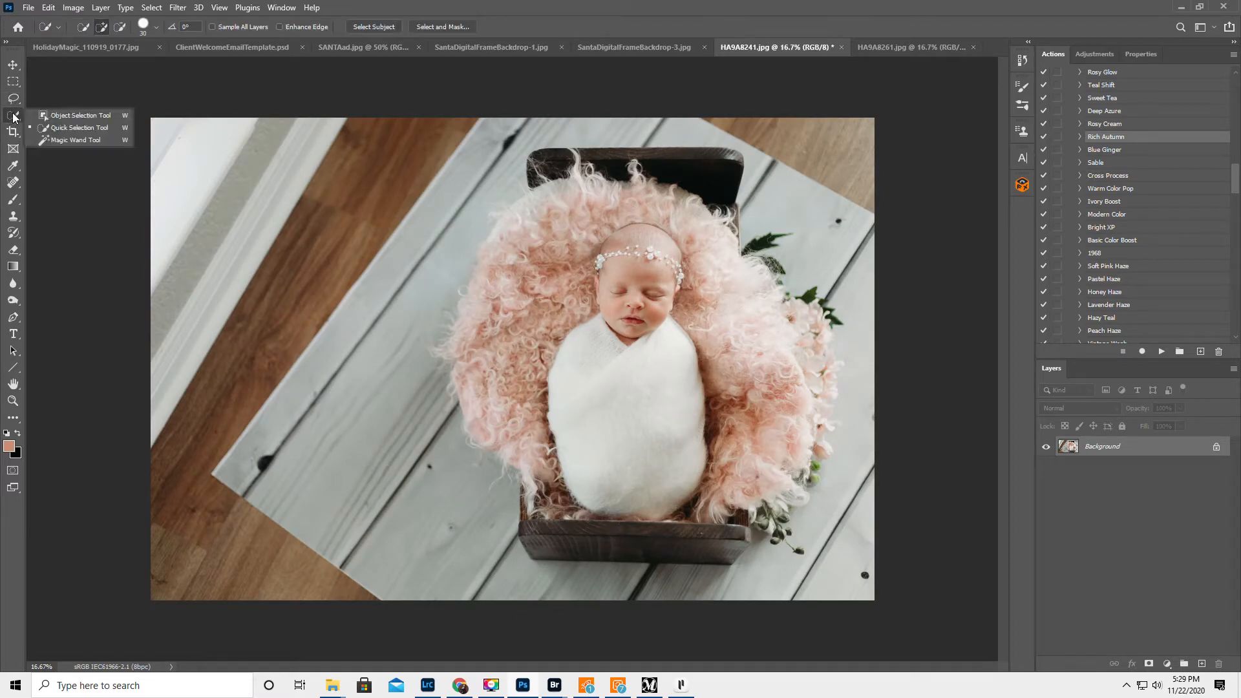
left_click(56, 115)
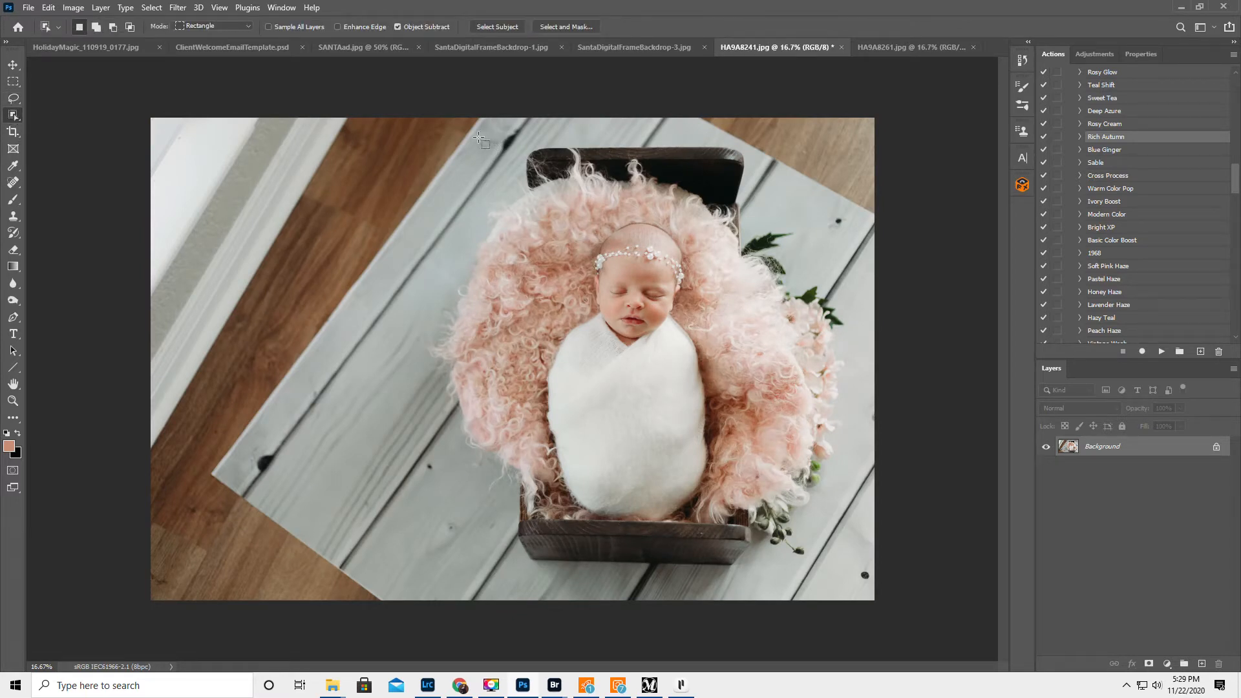
left_click_drag(479, 137, 848, 585)
Add the bed's dark headboard and the fur wisps over it to the selection with the Quick Selection tool.
right_click(13, 115)
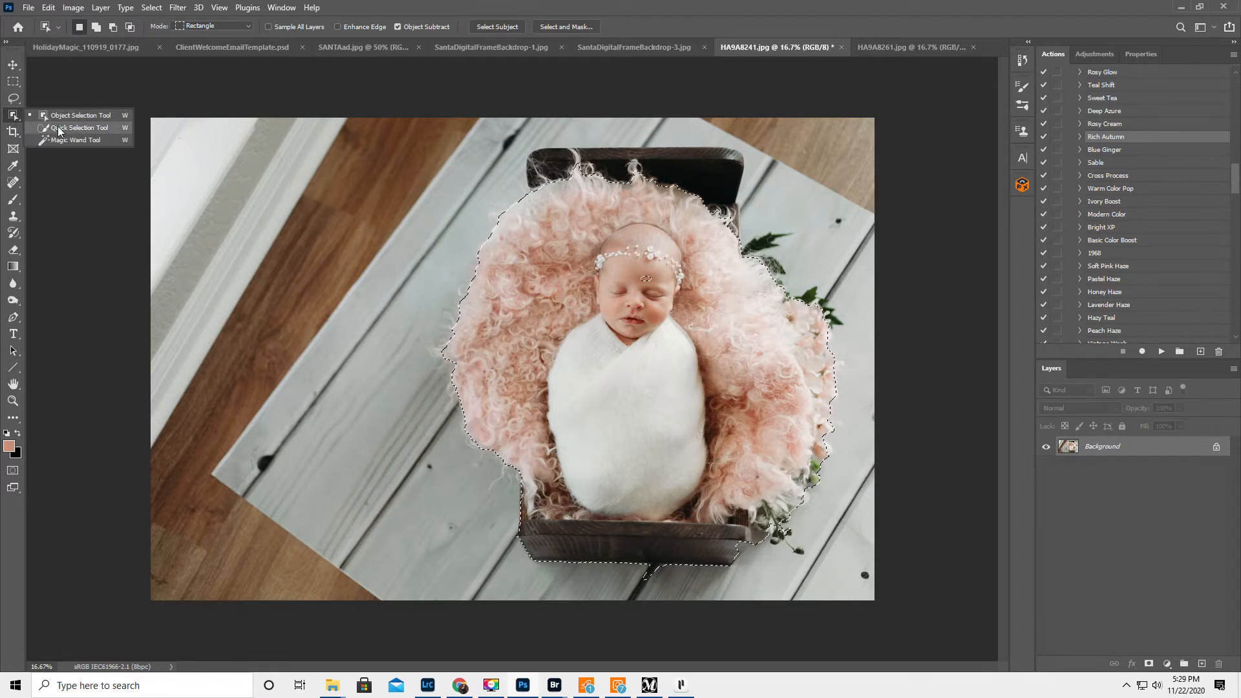
left_click(61, 127)
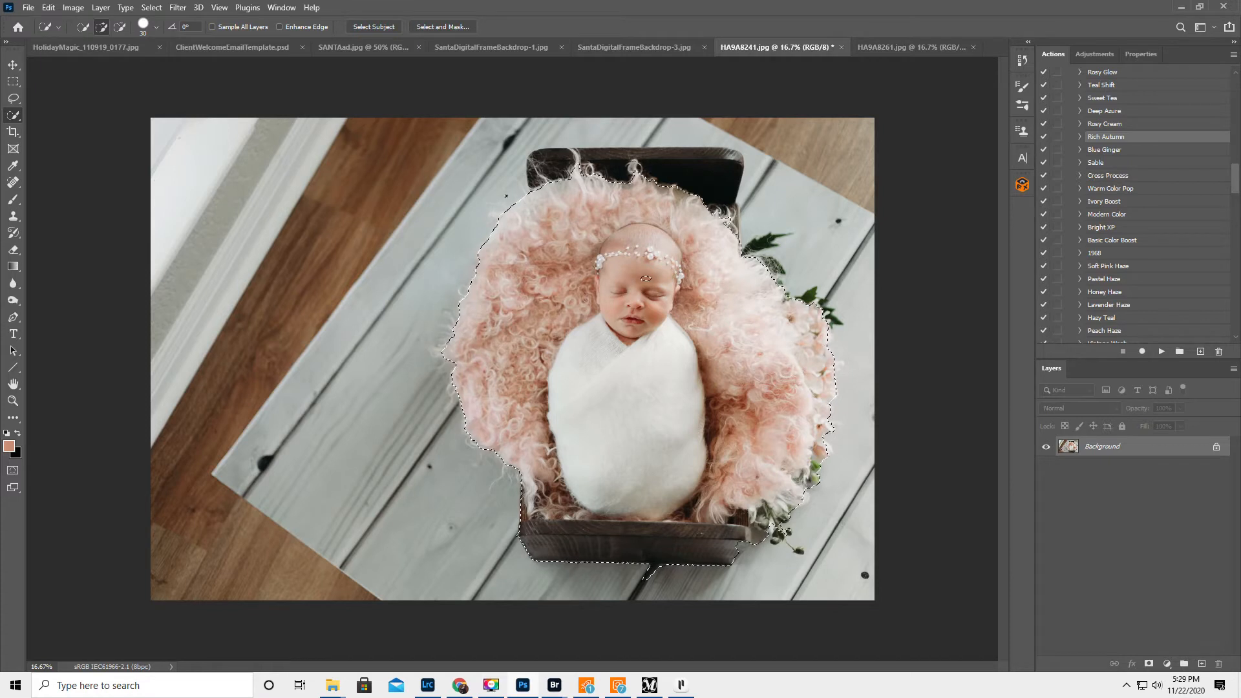
left_click(534, 158)
left_click_drag(582, 156, 656, 157)
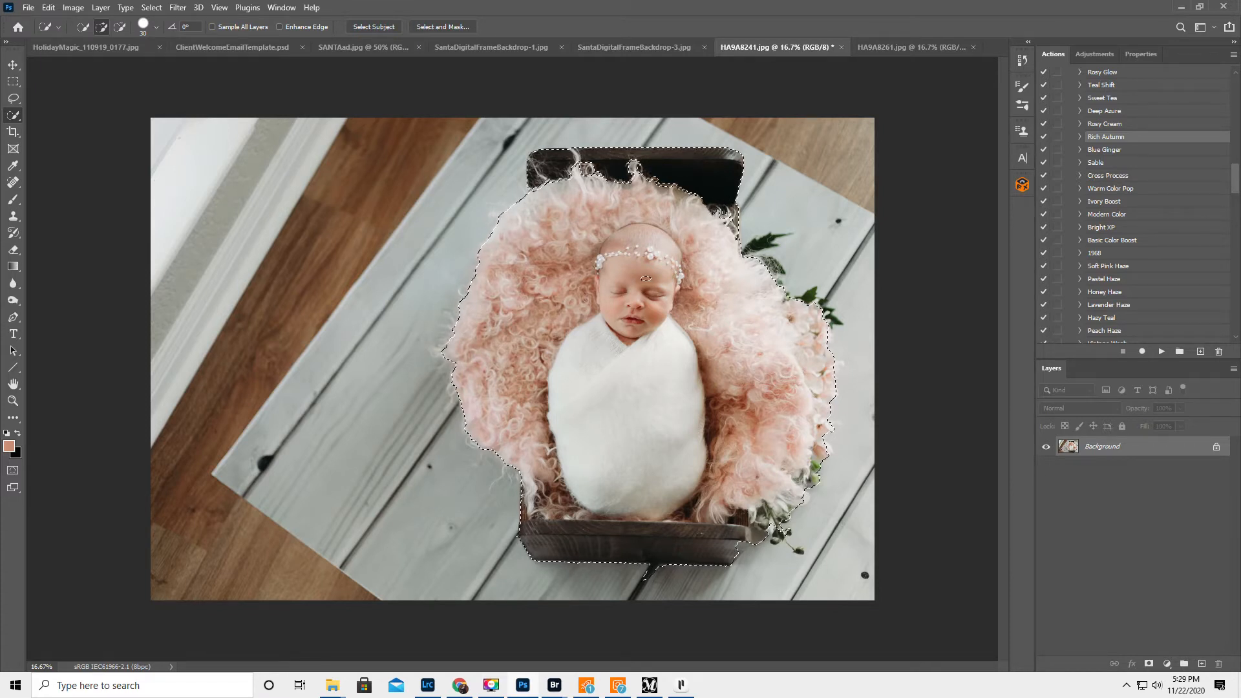
mouse_move(597, 172)
left_mouse_down()
mouse_move(575, 172)
mouse_move(591, 181)
left_mouse_up()
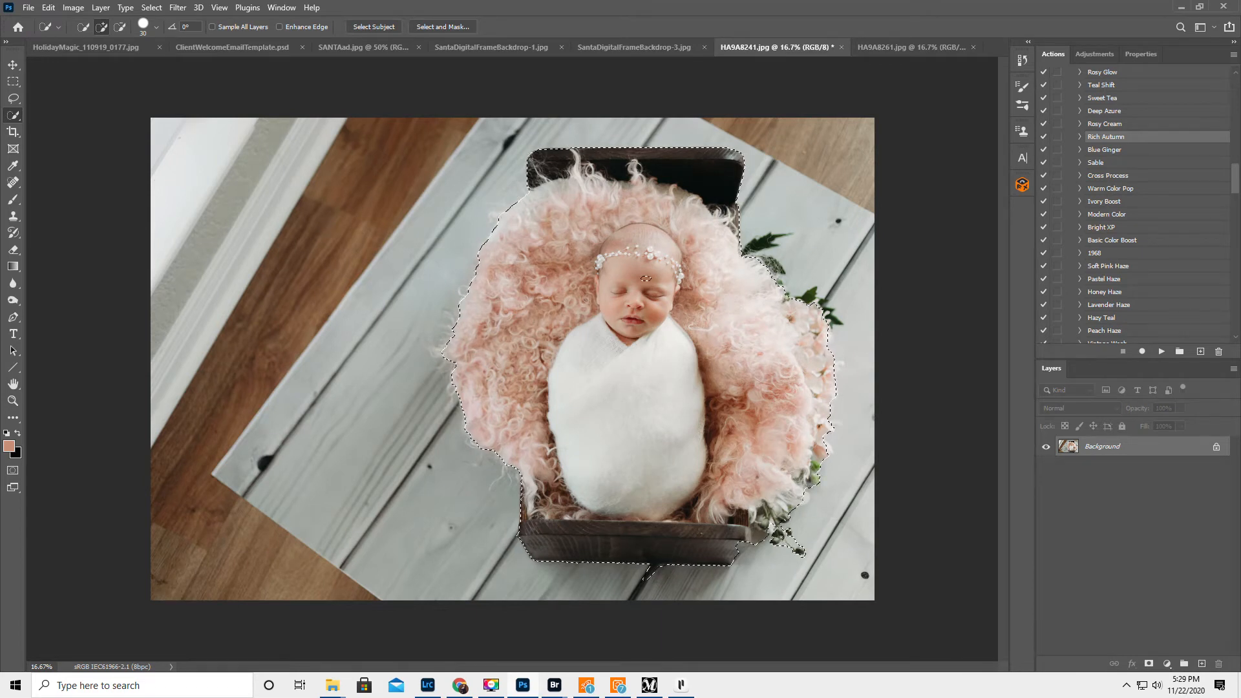
Extend the selection over the green leaves and flowers along the right side of the fur.
mouse_move(798, 498)
left_mouse_down()
mouse_move(776, 518)
mouse_move(741, 519)
left_mouse_up()
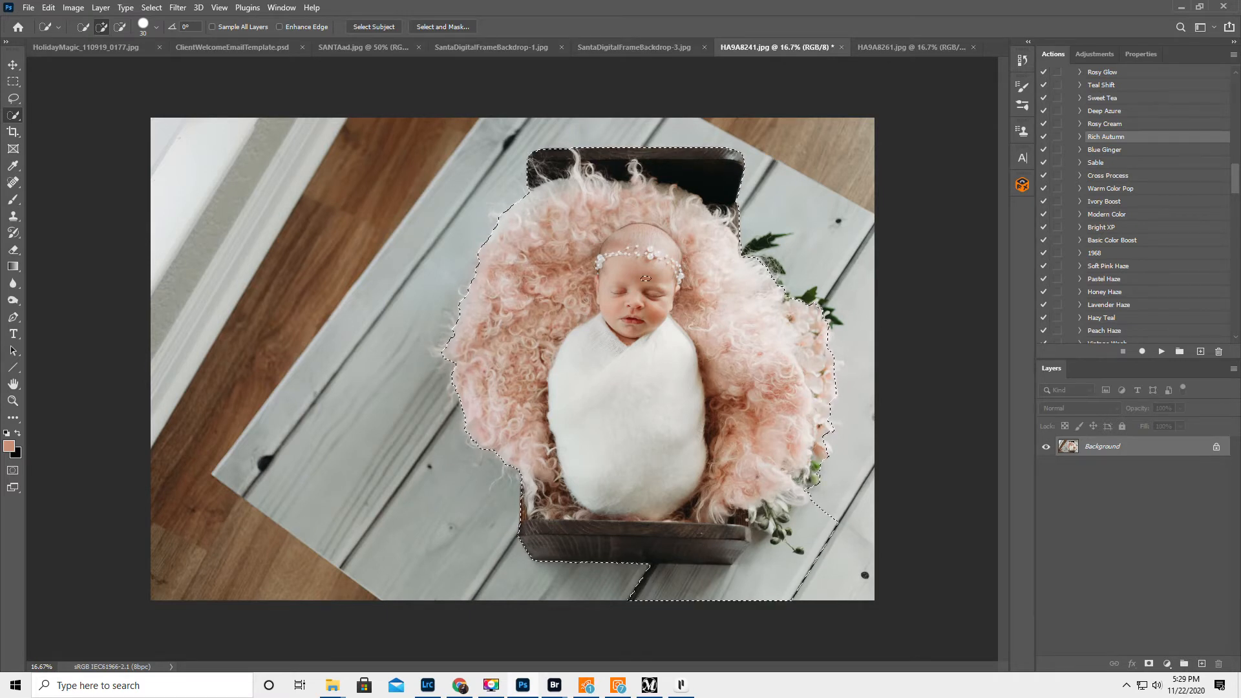
mouse_move(784, 290)
left_mouse_down()
mouse_move(823, 324)
mouse_move(837, 326)
mouse_move(835, 315)
left_mouse_up()
left_click(773, 288)
left_click_drag(760, 281, 781, 270)
Subtract the light floor planks to the right of the flowers from the selection.
left_click(121, 27)
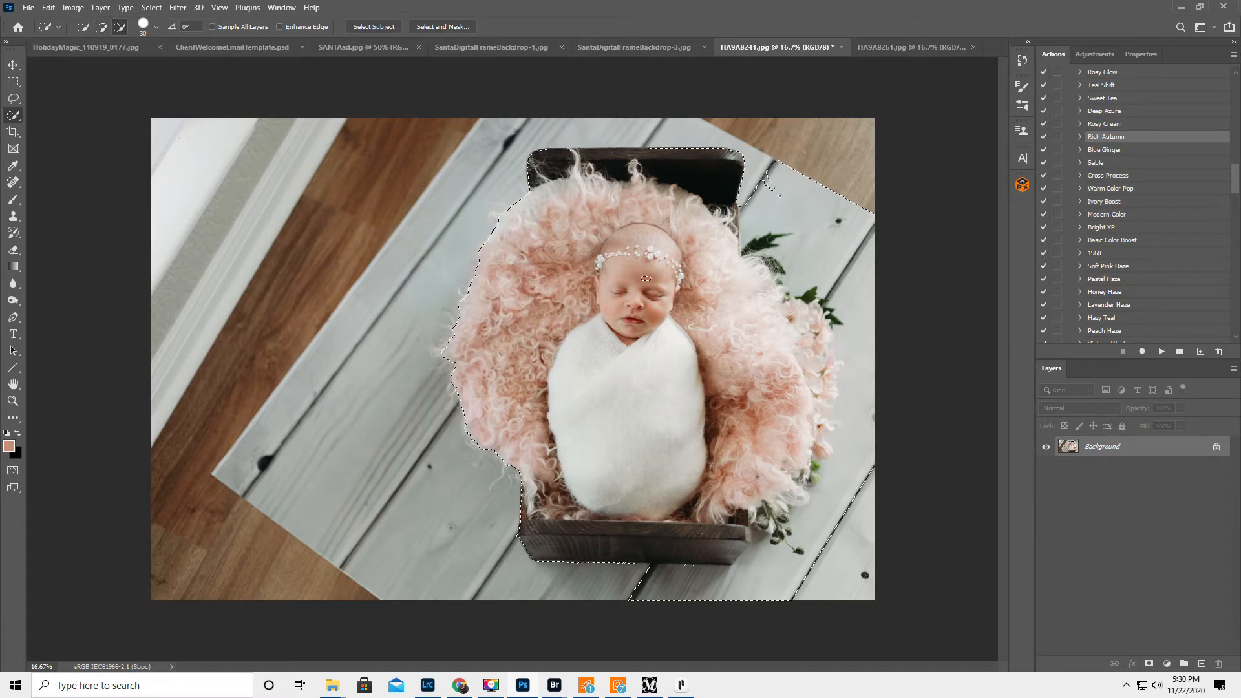
left_click_drag(829, 270, 858, 315)
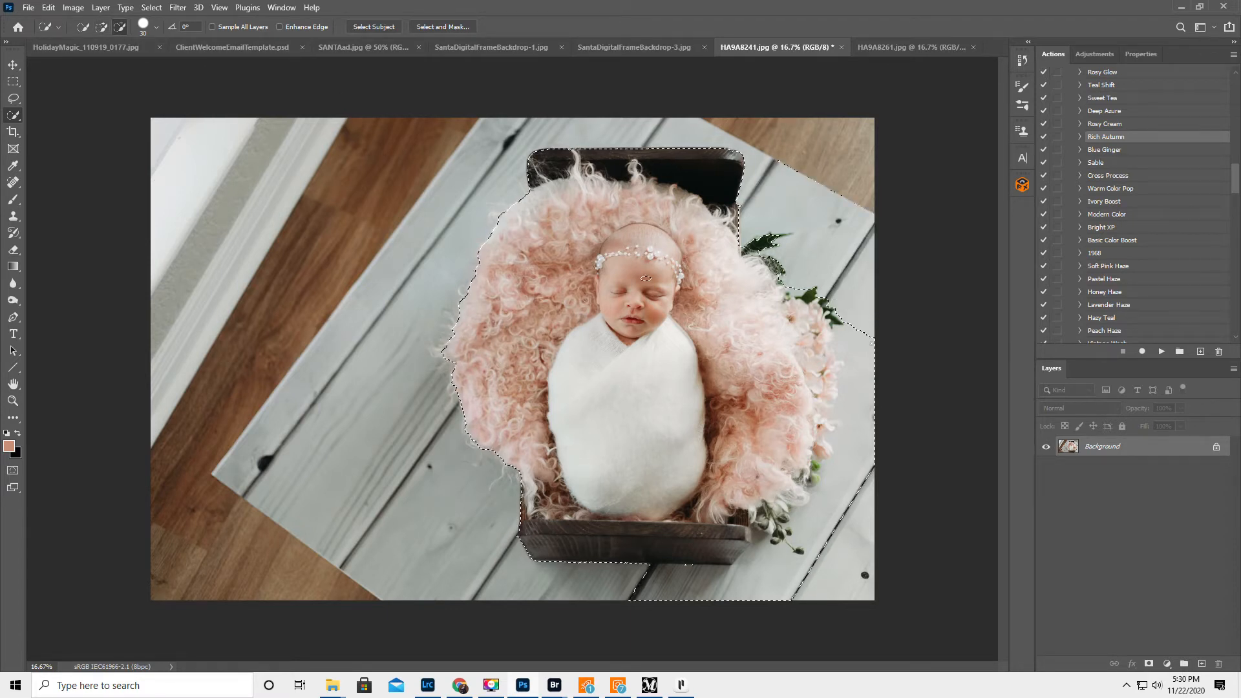
mouse_move(861, 384)
left_mouse_down()
mouse_move(856, 450)
mouse_move(813, 547)
left_mouse_up()
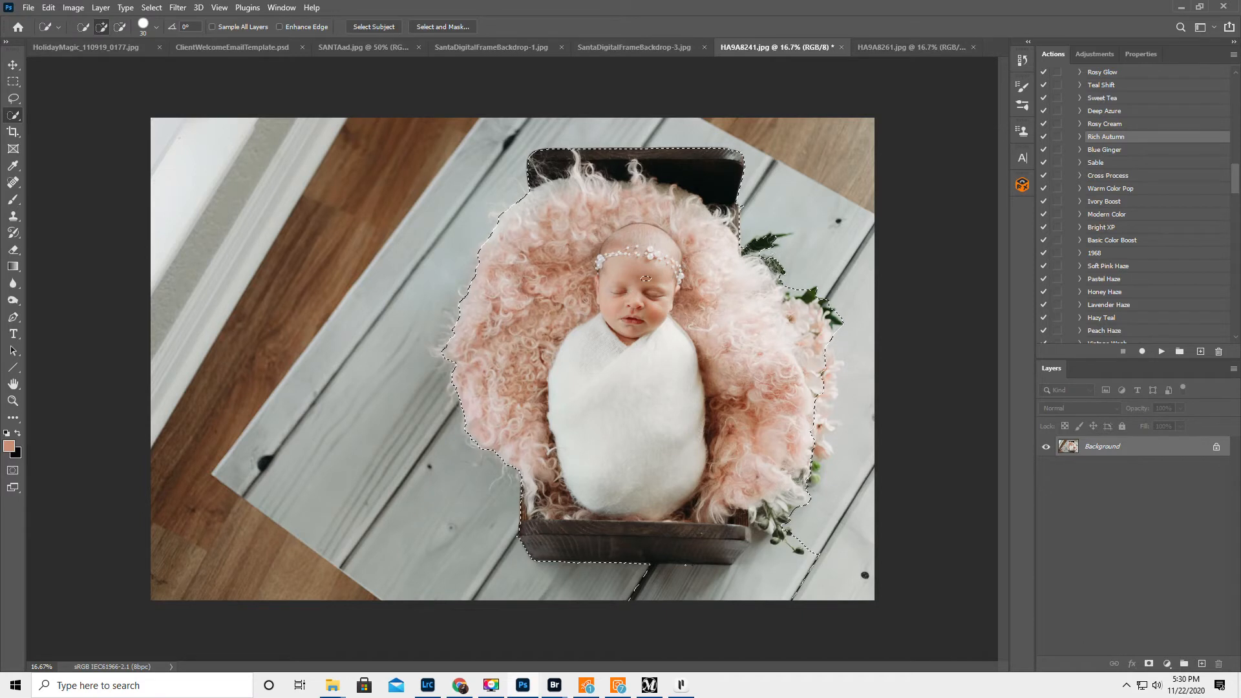
Add the outer flowers right of the fur and the stray curls on its left edge to the selection.
key("shift")
left_click_drag(827, 349, 838, 364)
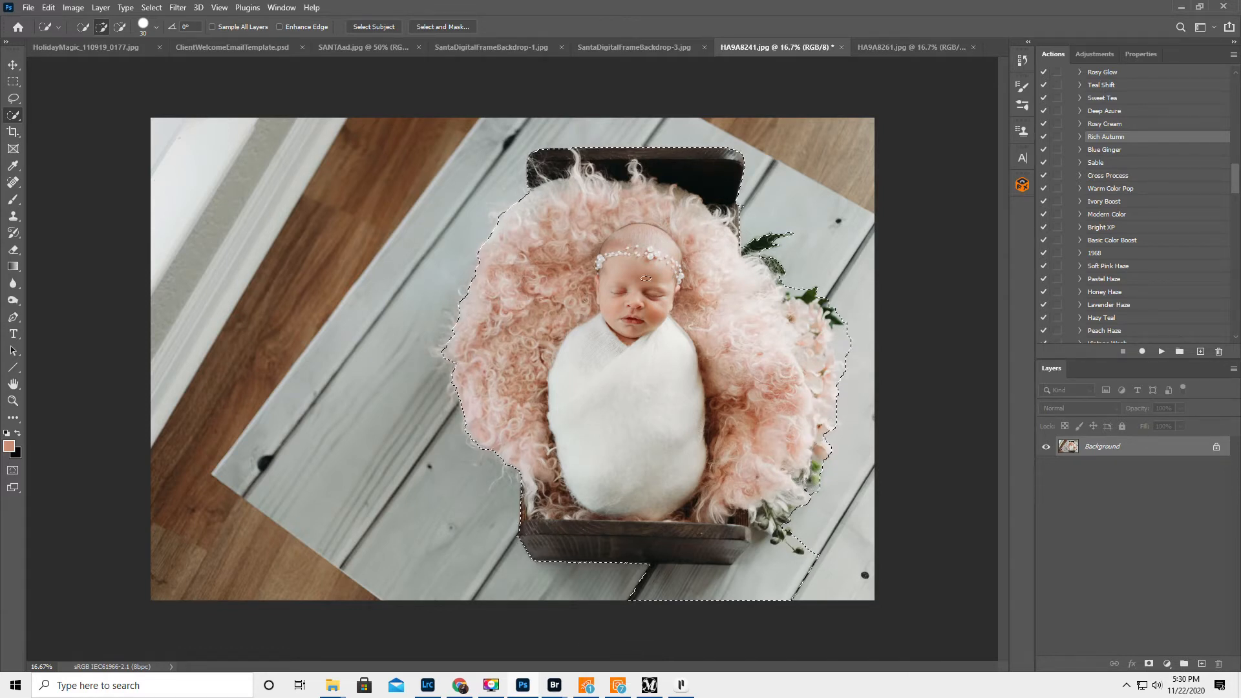
key("alt")
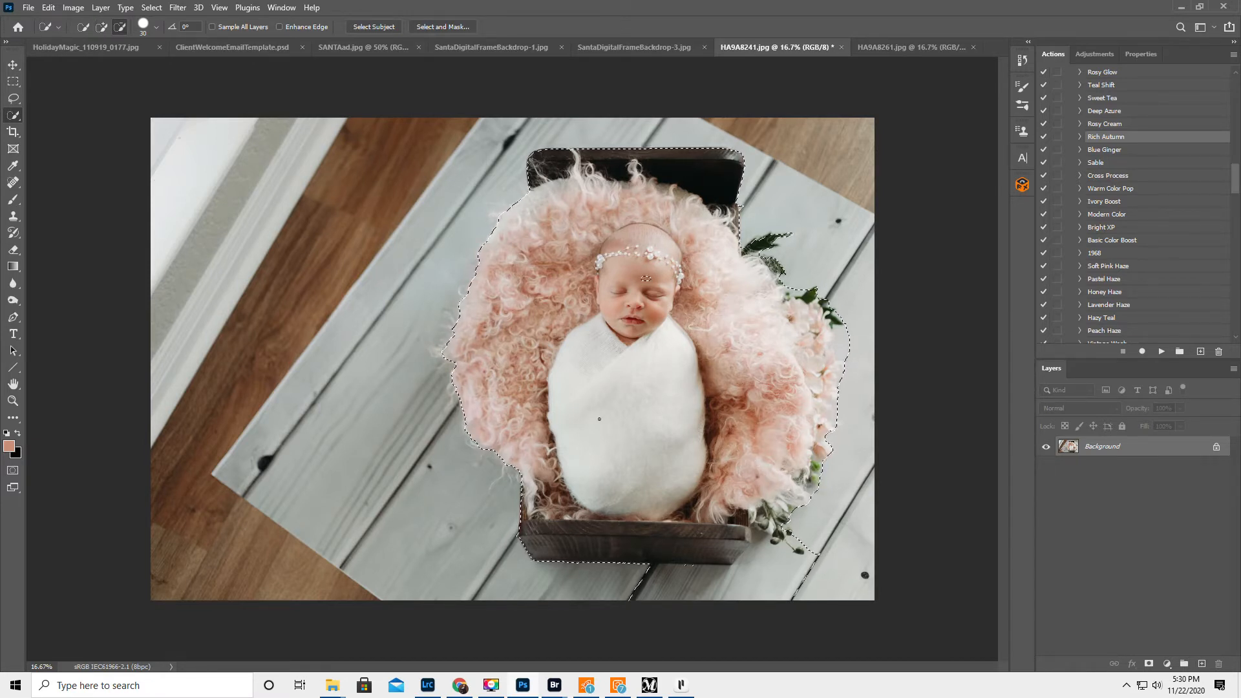
key("shift")
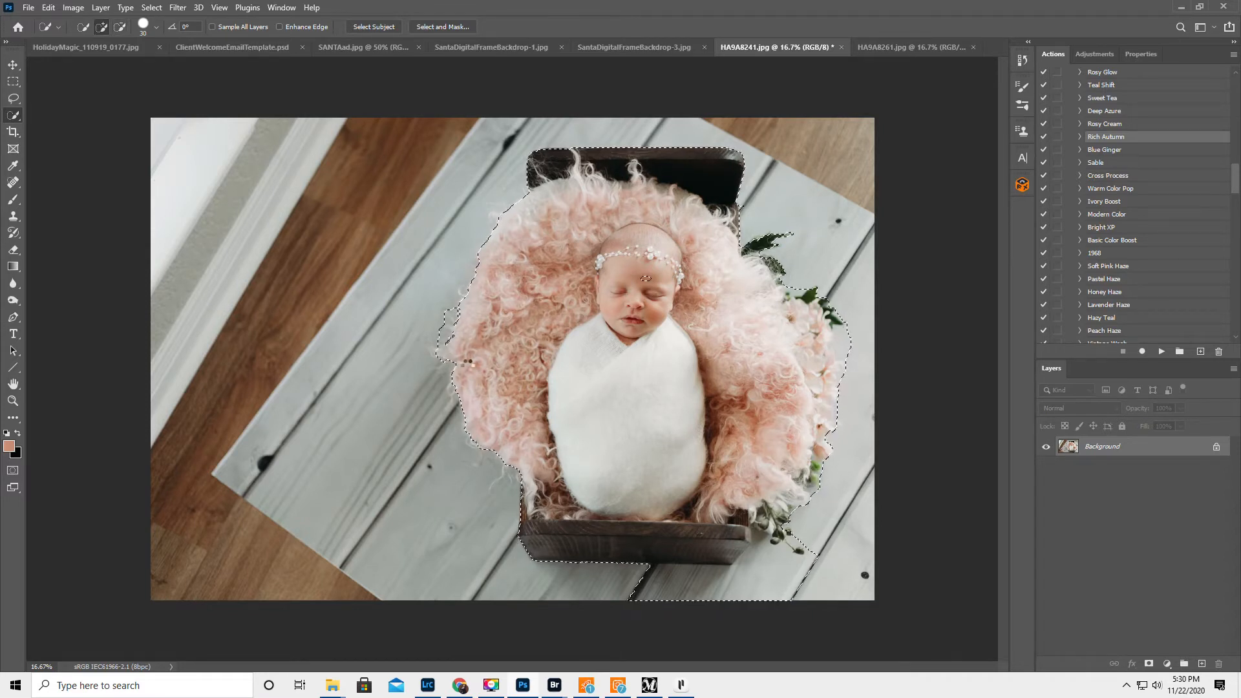
left_click(458, 320, "shift")
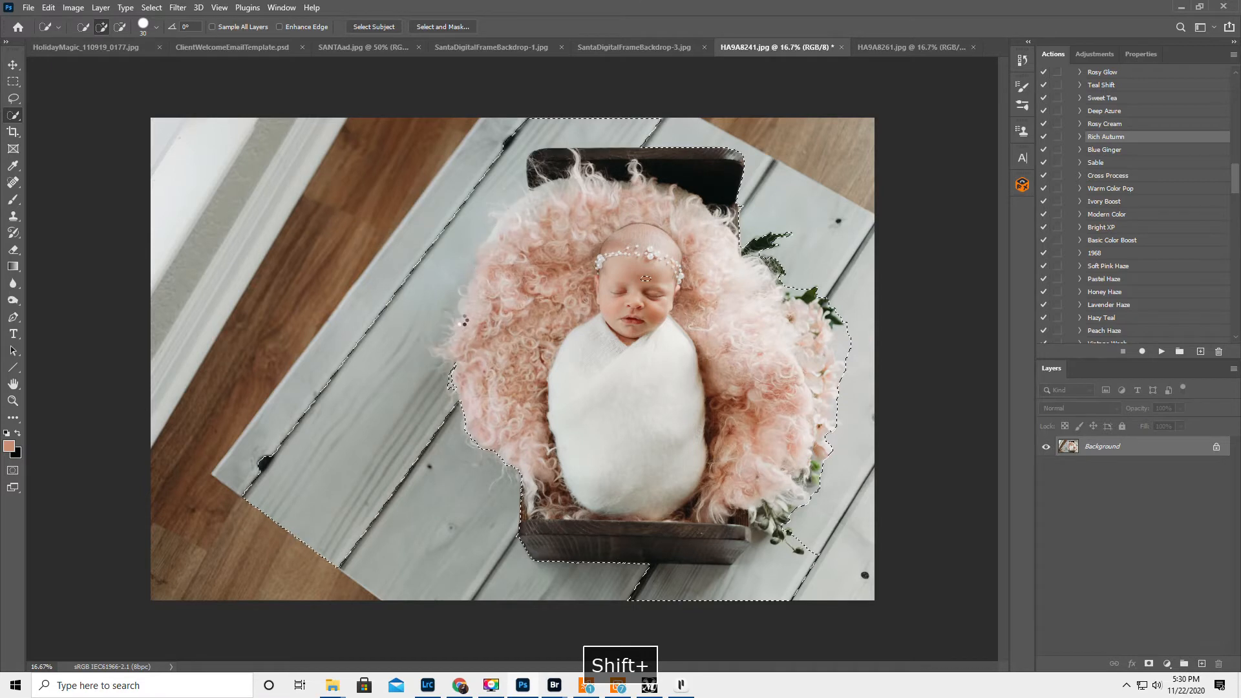
left_click(648, 278, "shift")
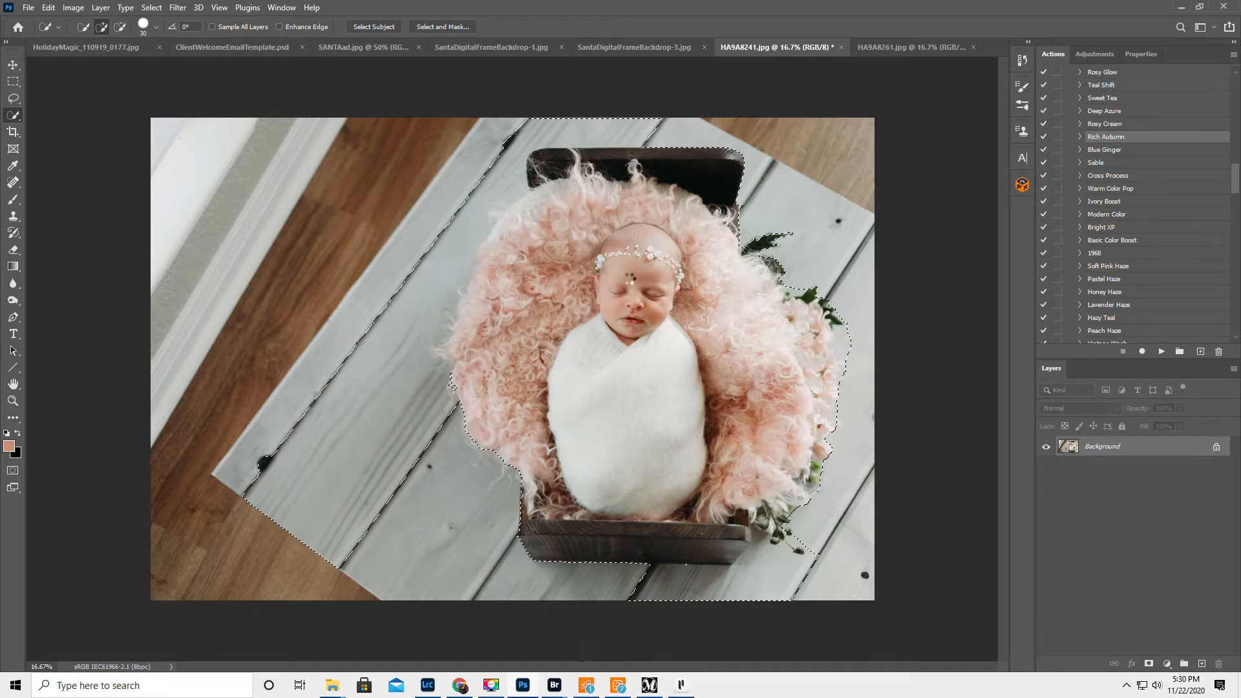
Subtract the floor planks left of the fur blanket and headboard from the selection.
key("alt")
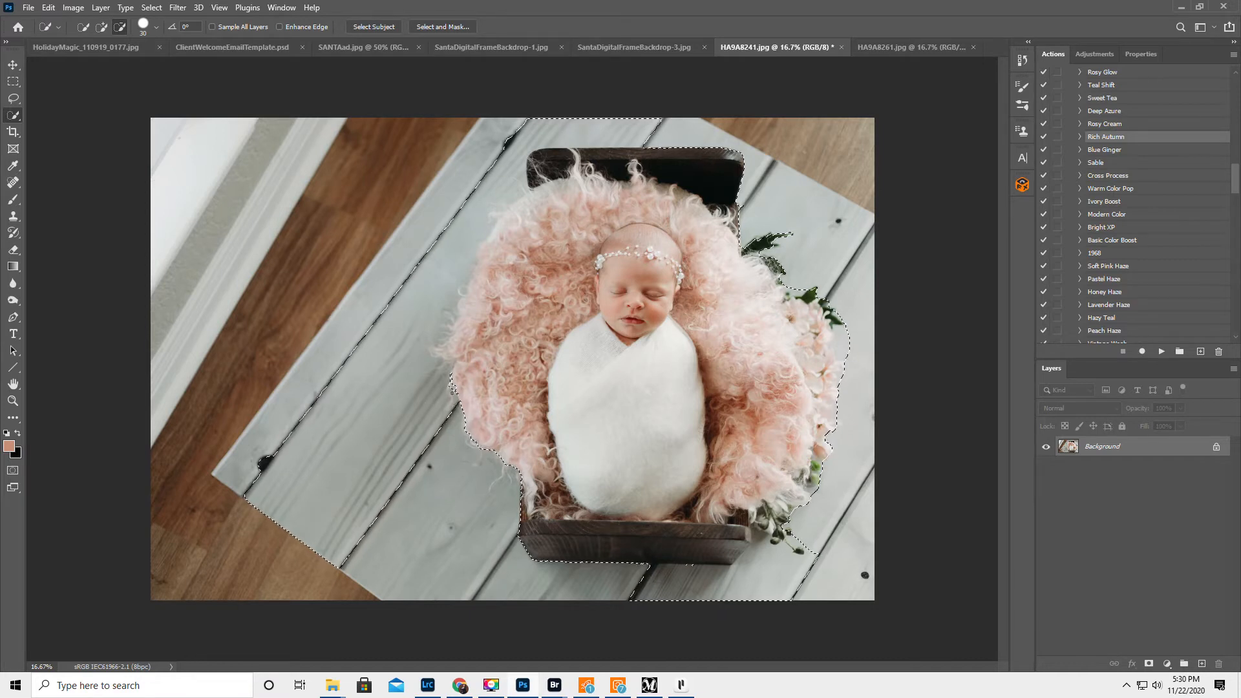
mouse_move(446, 323)
left_mouse_down()
mouse_move(419, 266)
mouse_move(492, 181)
mouse_move(519, 171)
left_mouse_up()
left_click_drag(529, 191, 476, 282)
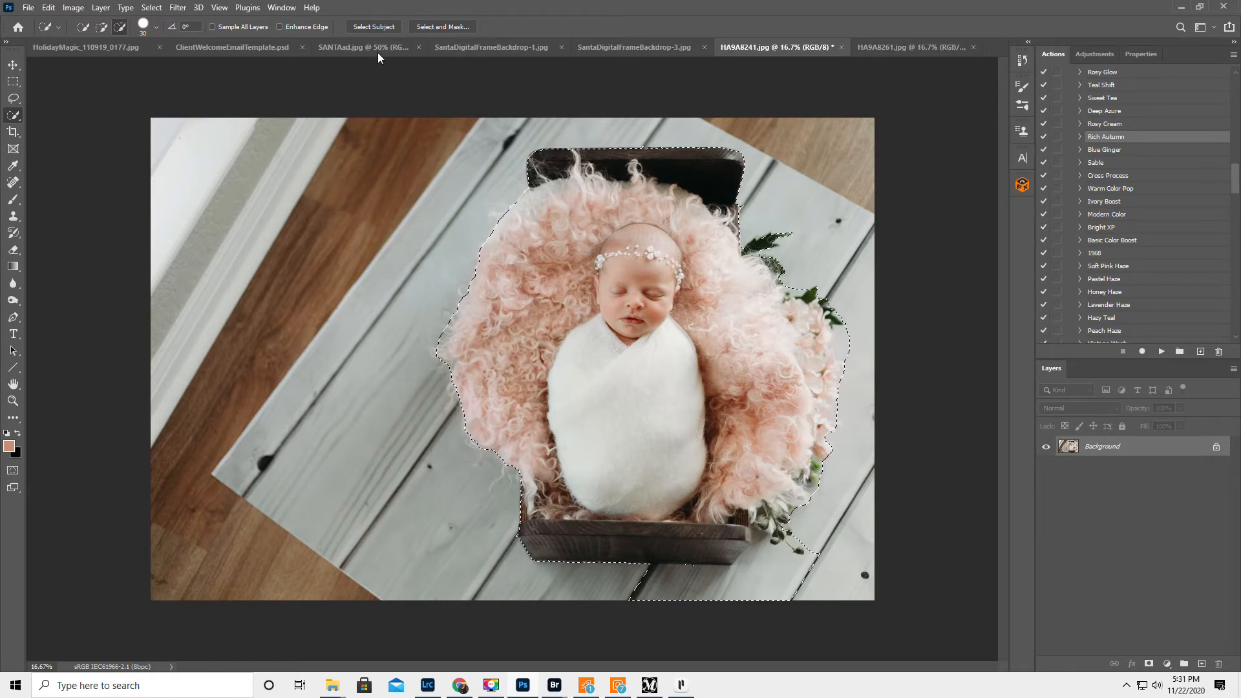
Open the current selection in Select and Mask.
left_click(443, 26)
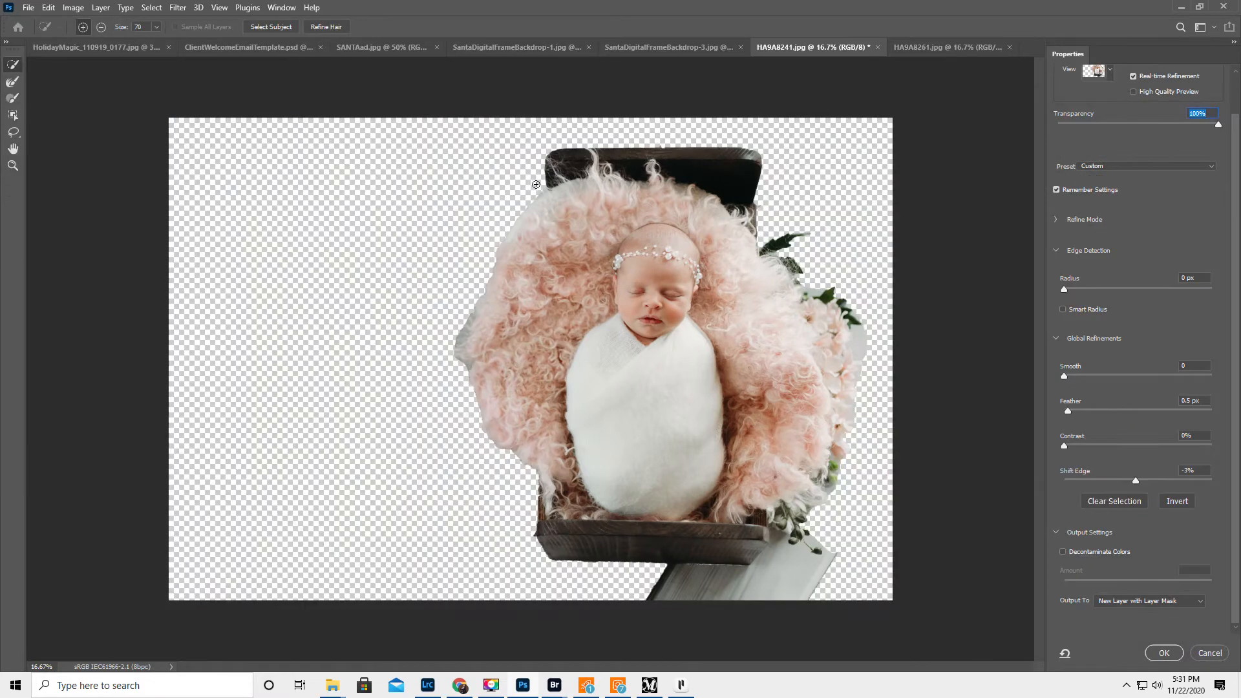
Try to brush the blanket's upper-left edge into the selection at brush size 100, and undo the stroke.
key("bracketright")
key("bracketright")
key("bracketright")
left_click_drag(545, 192, 503, 236)
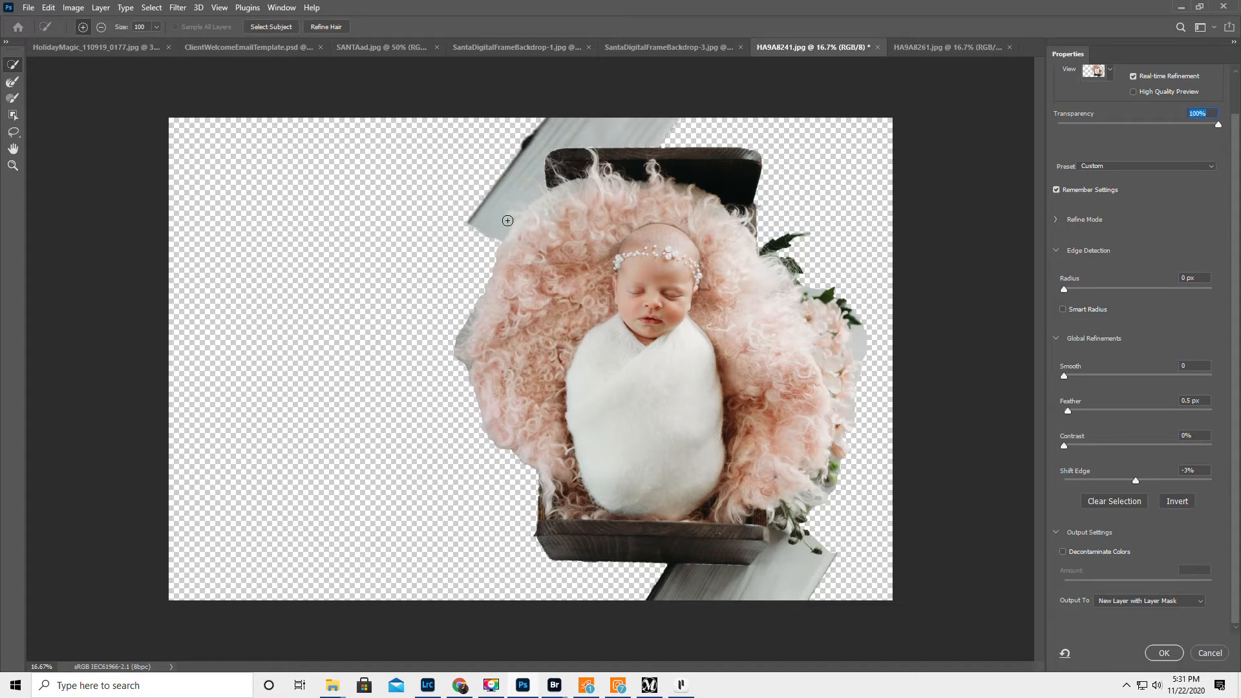
key("ctrl+z")
key("ctrl+z")
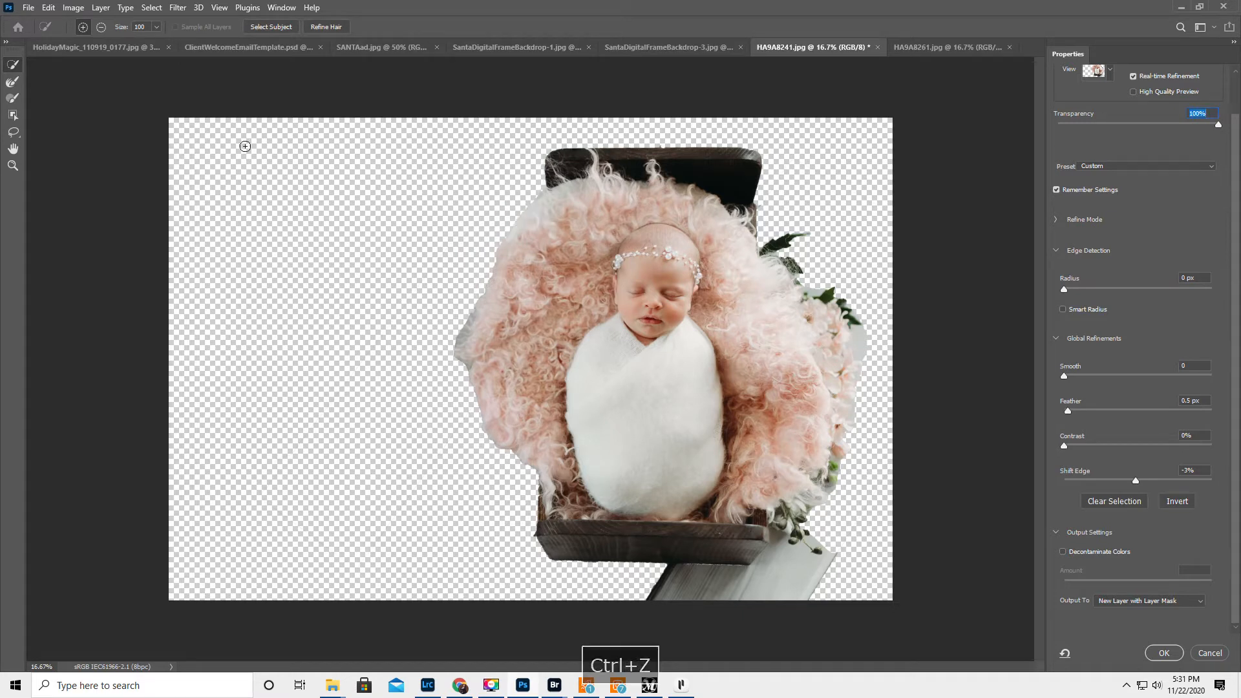
Refine the fur's left edge and the flowers' right edge with the Refine Edge Brush, outputting to a new layer with layer mask.
left_click(12, 82)
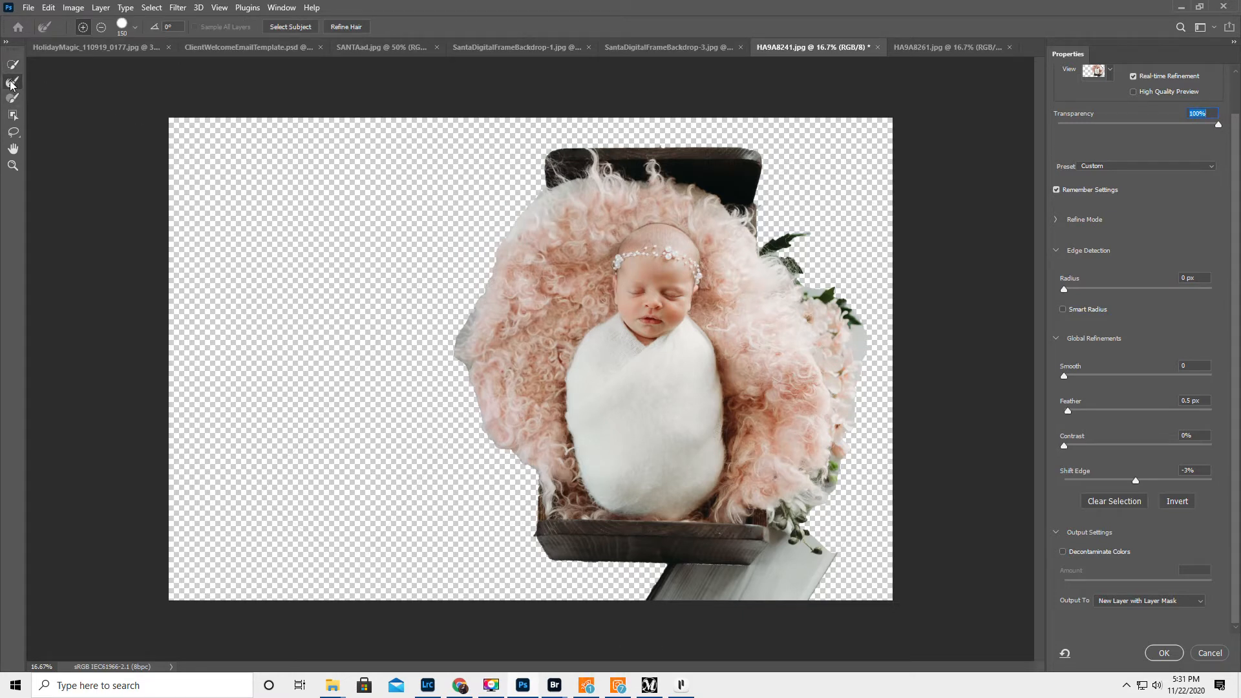
mouse_move(539, 191)
left_mouse_down()
mouse_move(486, 258)
mouse_move(453, 360)
mouse_move(489, 454)
mouse_move(529, 474)
mouse_move(526, 540)
left_mouse_up()
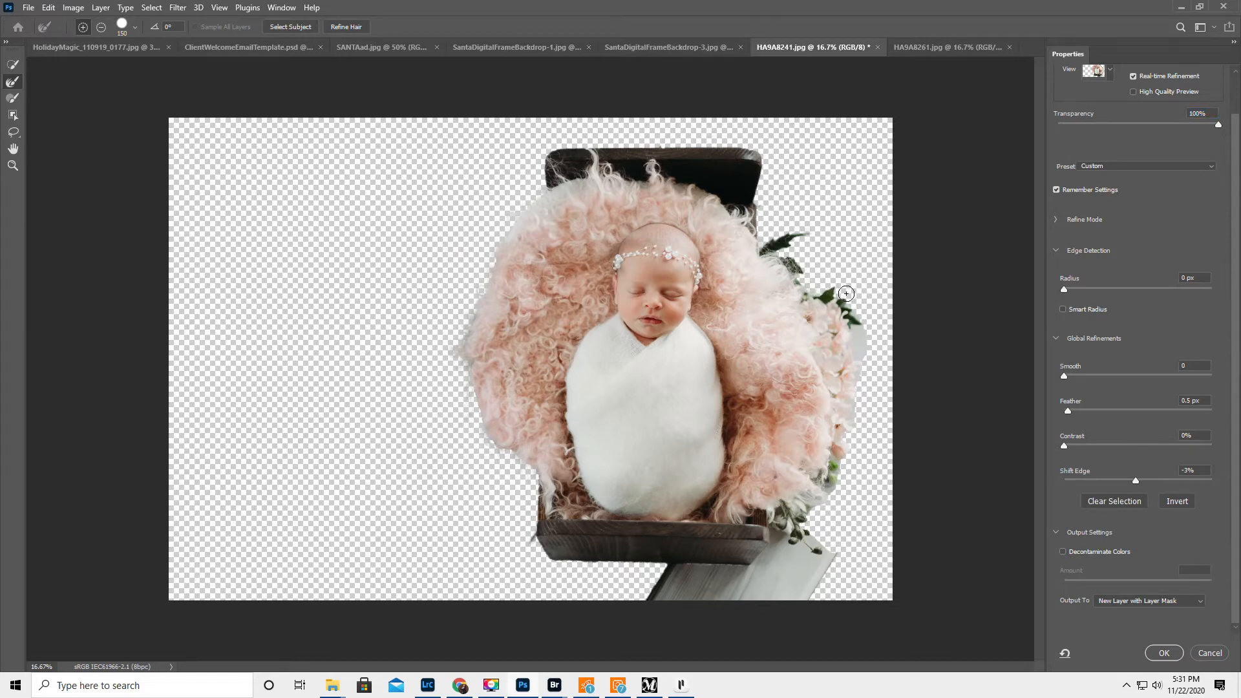
mouse_move(865, 324)
left_mouse_down()
mouse_move(853, 444)
mouse_move(815, 529)
mouse_move(823, 543)
mouse_move(867, 536)
left_mouse_up()
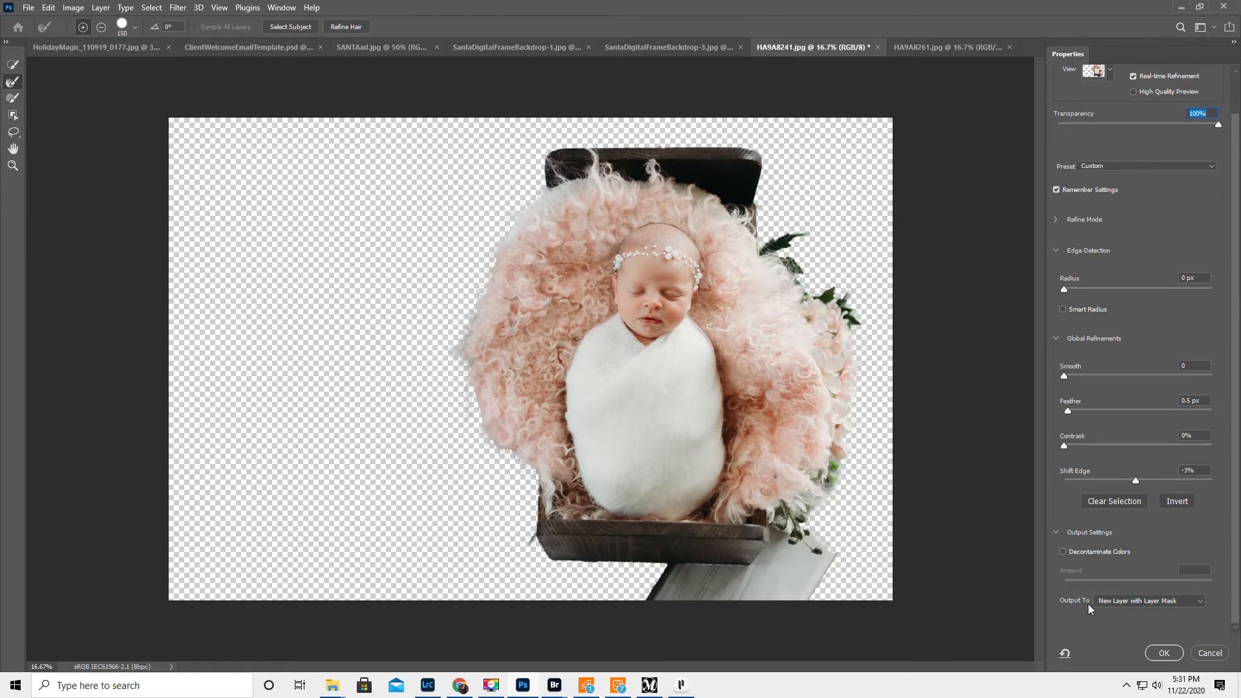
left_click(1164, 653)
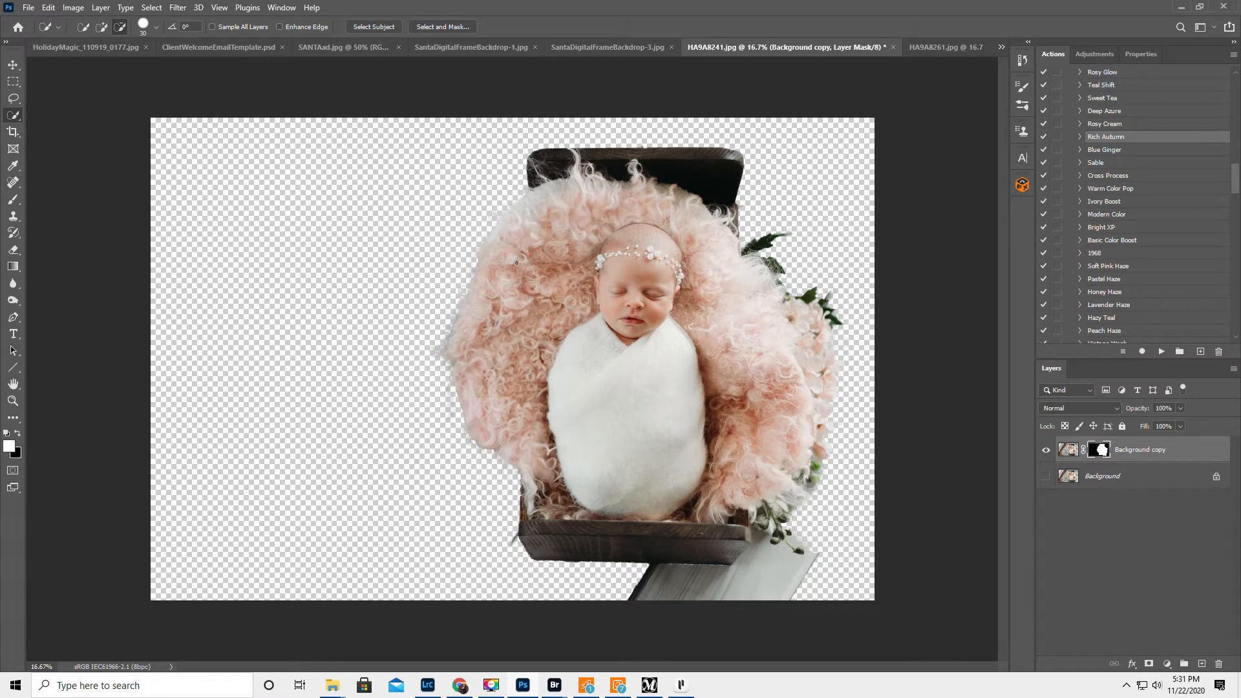
Move the masked baby cutout into HA9A8261.jpg over the white planks and select its layer mask.
left_click(13, 65)
left_click_drag(606, 332, 400, 383)
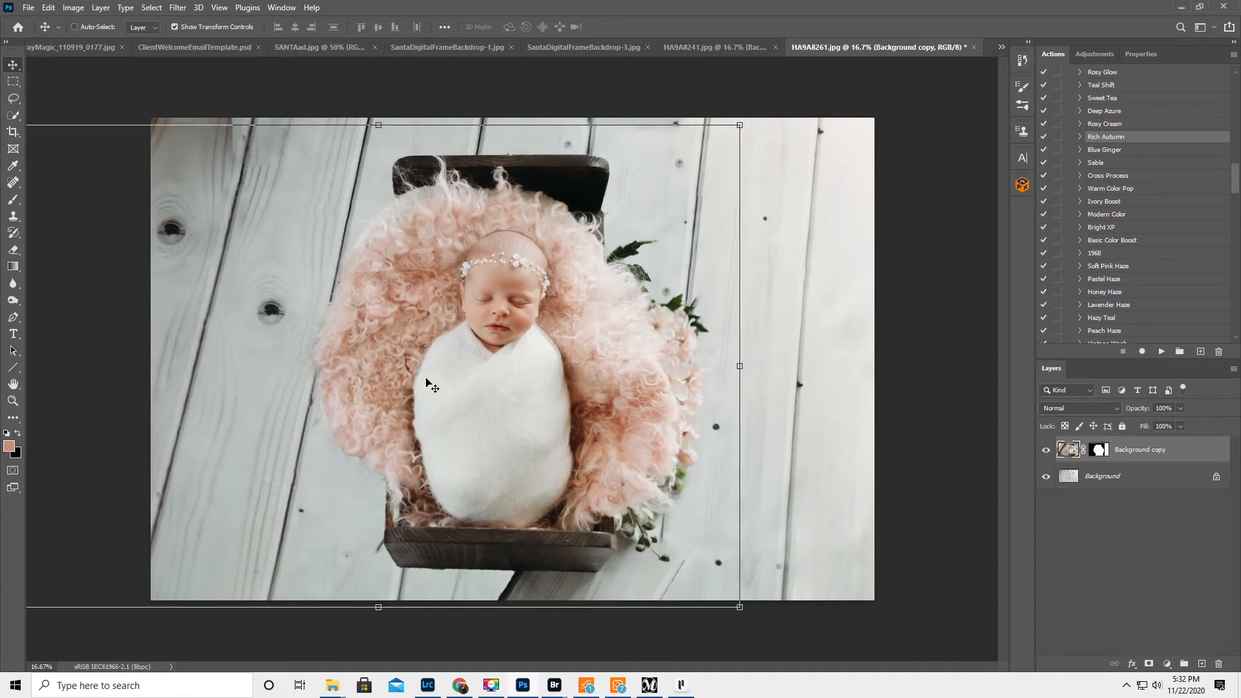
left_click(1099, 450)
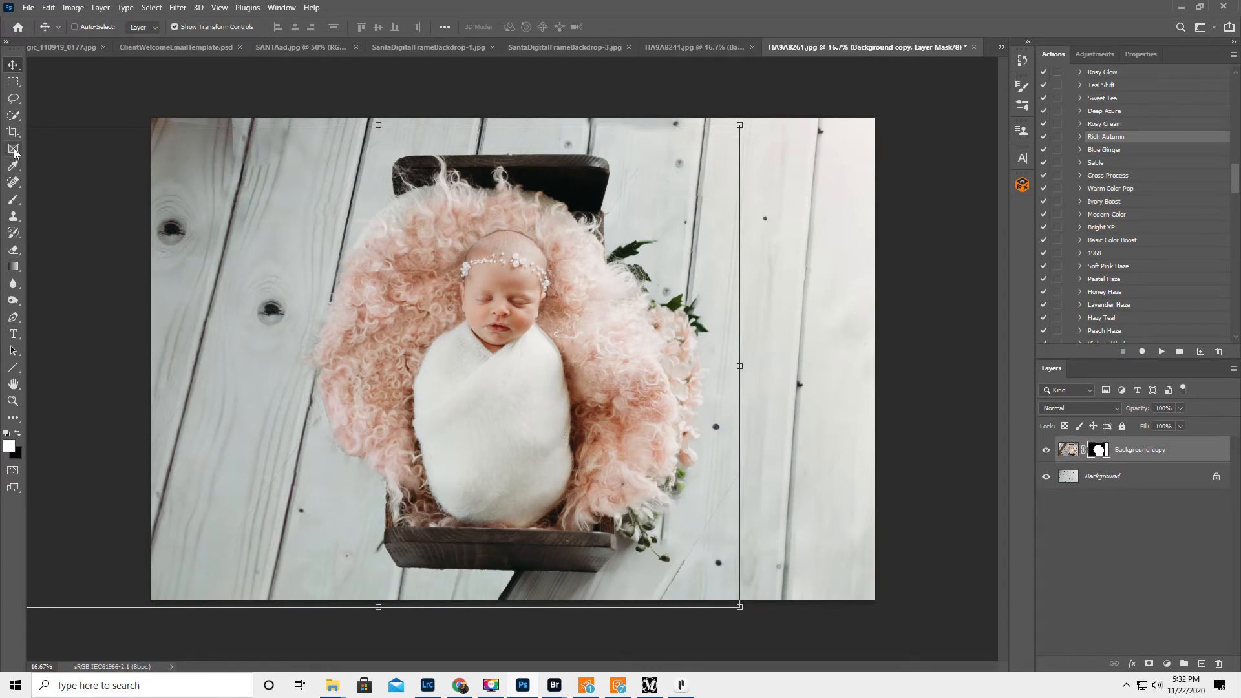
Paint black on the cutout's layer mask below the bed's footboard at brush size 150 and 100% opacity, hiding the leftover plank.
left_click(13, 200)
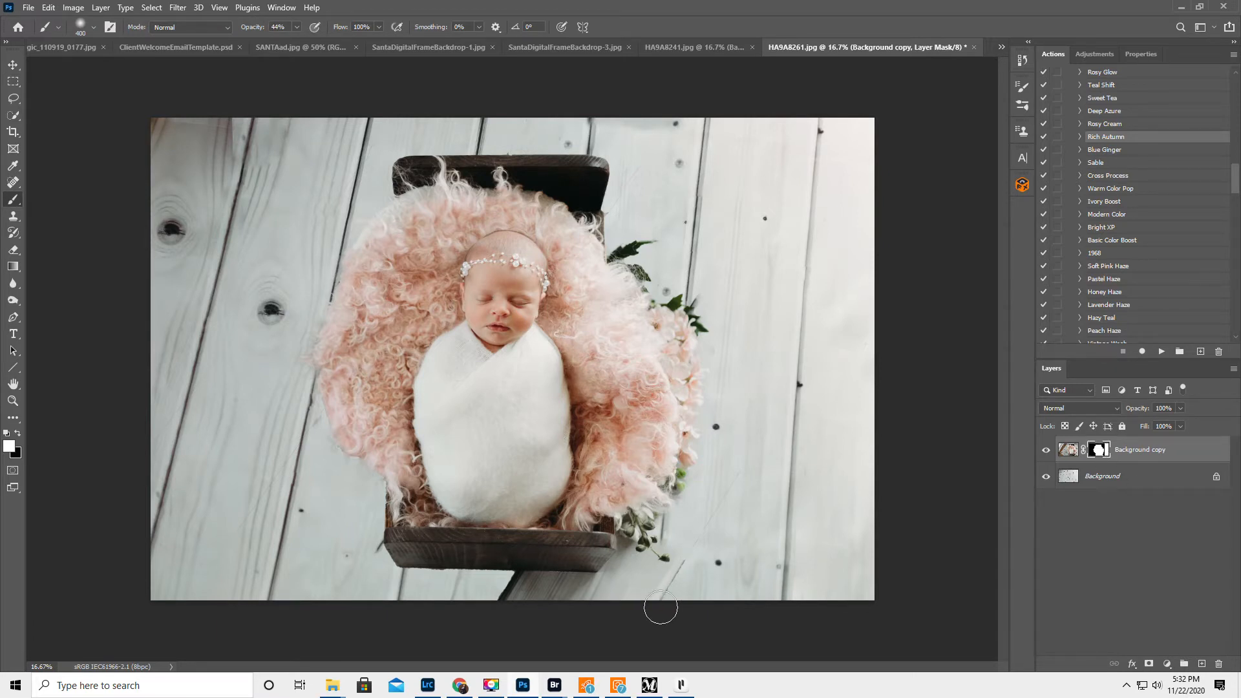
key("x")
left_click_drag(252, 26, 296, 37)
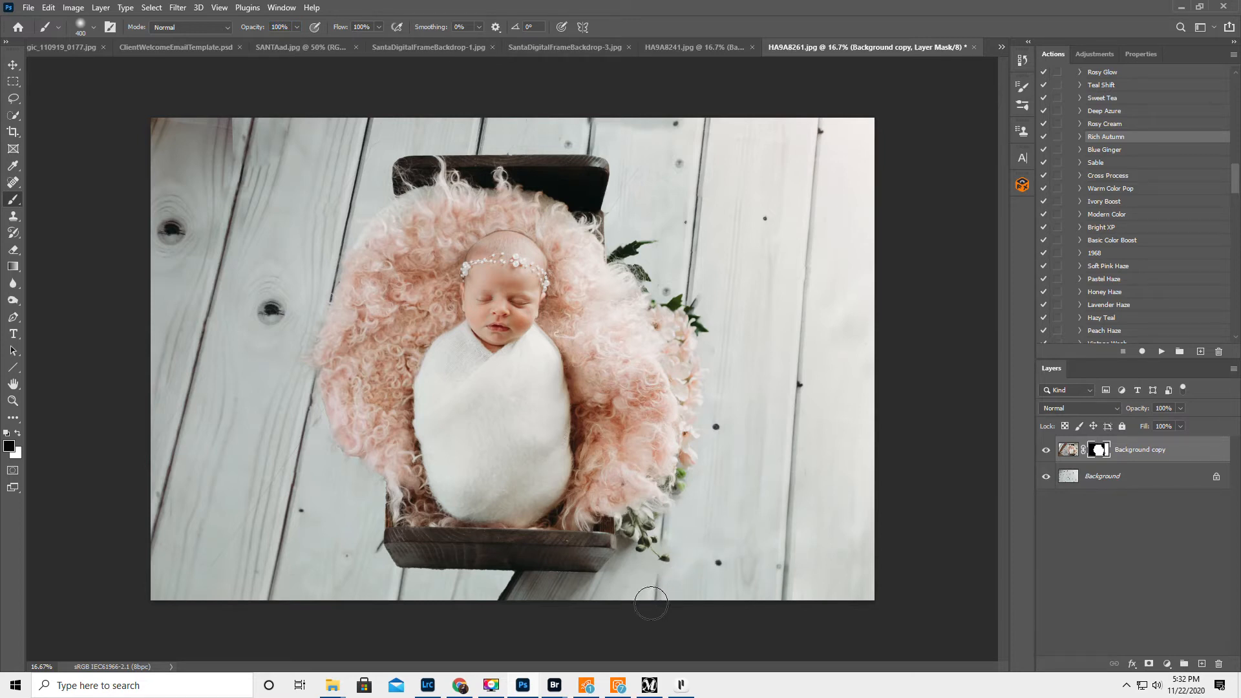
key("bracketleft")
key("bracketleft")
key("bracketleft")
key("bracketleft")
mouse_move(511, 576)
left_mouse_down()
mouse_move(549, 591)
mouse_move(501, 586)
mouse_move(542, 602)
mouse_move(485, 599)
mouse_move(603, 604)
mouse_move(549, 596)
mouse_move(621, 591)
mouse_move(511, 579)
mouse_move(606, 580)
left_mouse_up()
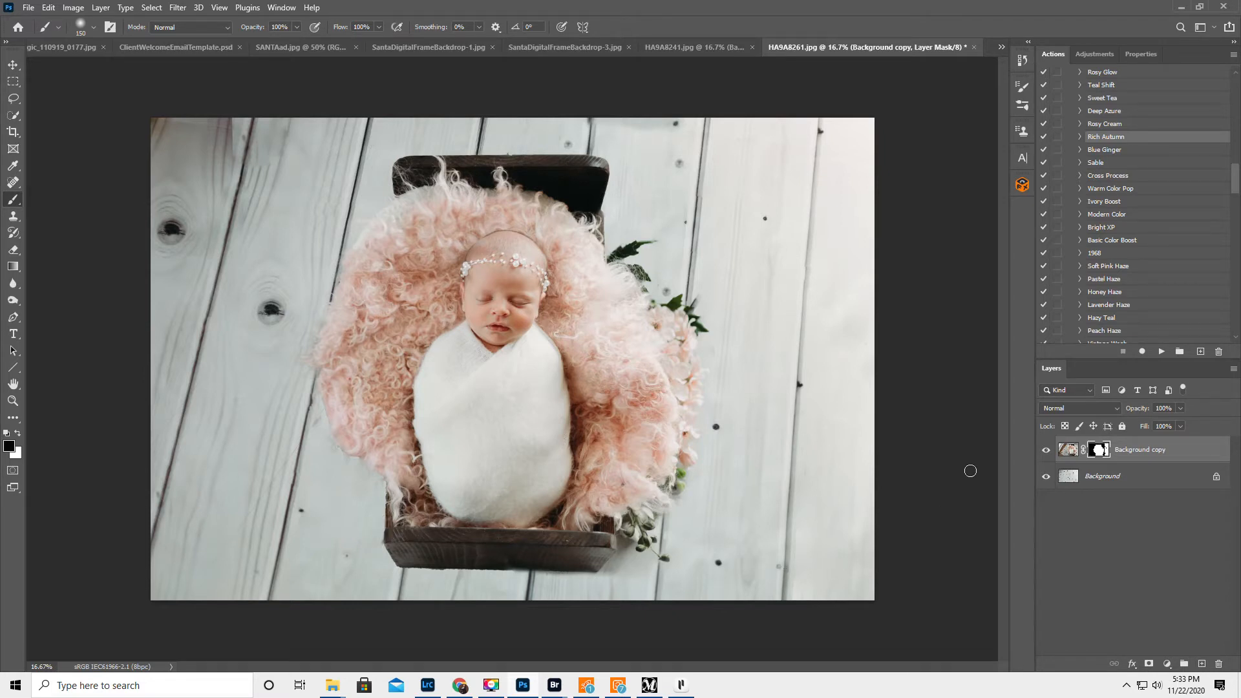
Duplicate the Background layer and burn the planks around the bed with the Burn tool, using Midtones at 23% exposure.
left_click(1137, 477)
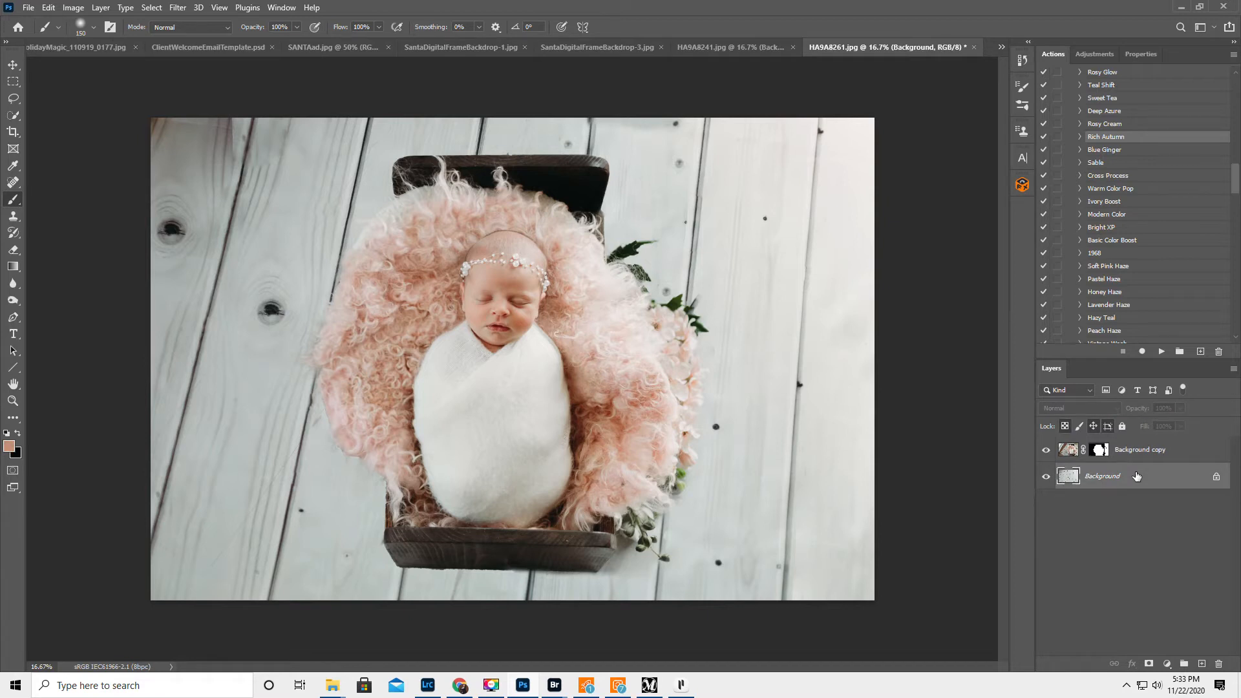
key("ctrl+j")
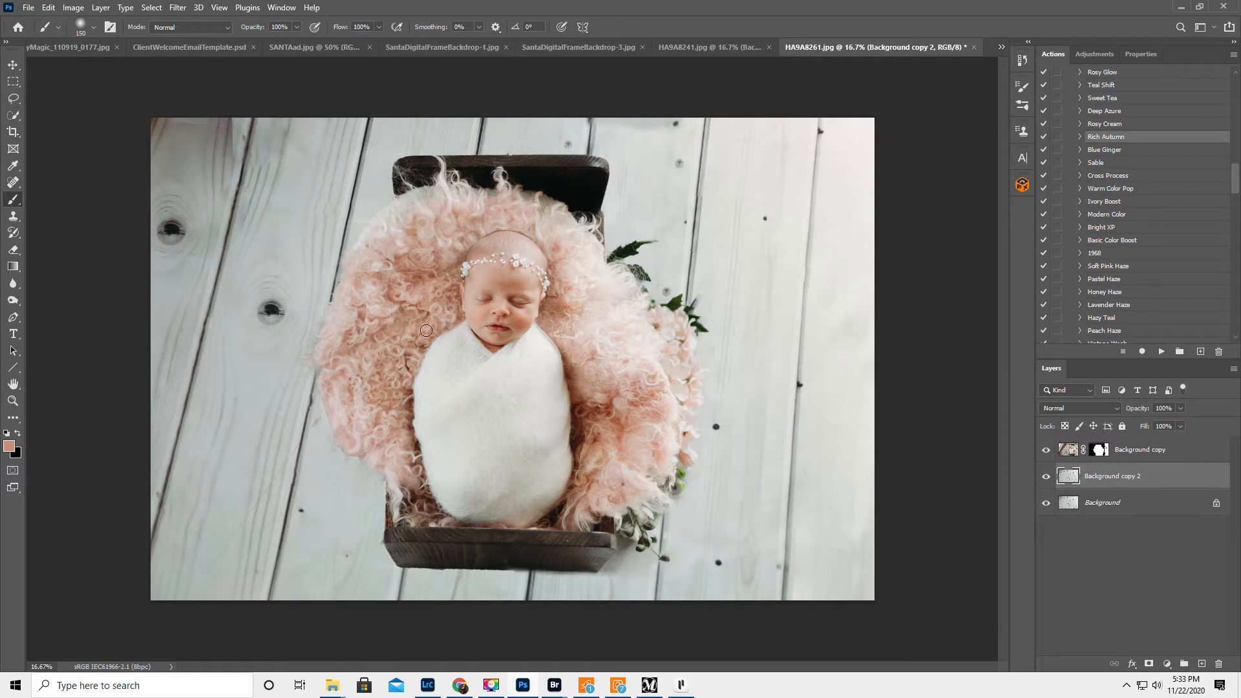
left_click_drag(13, 300, 68, 315)
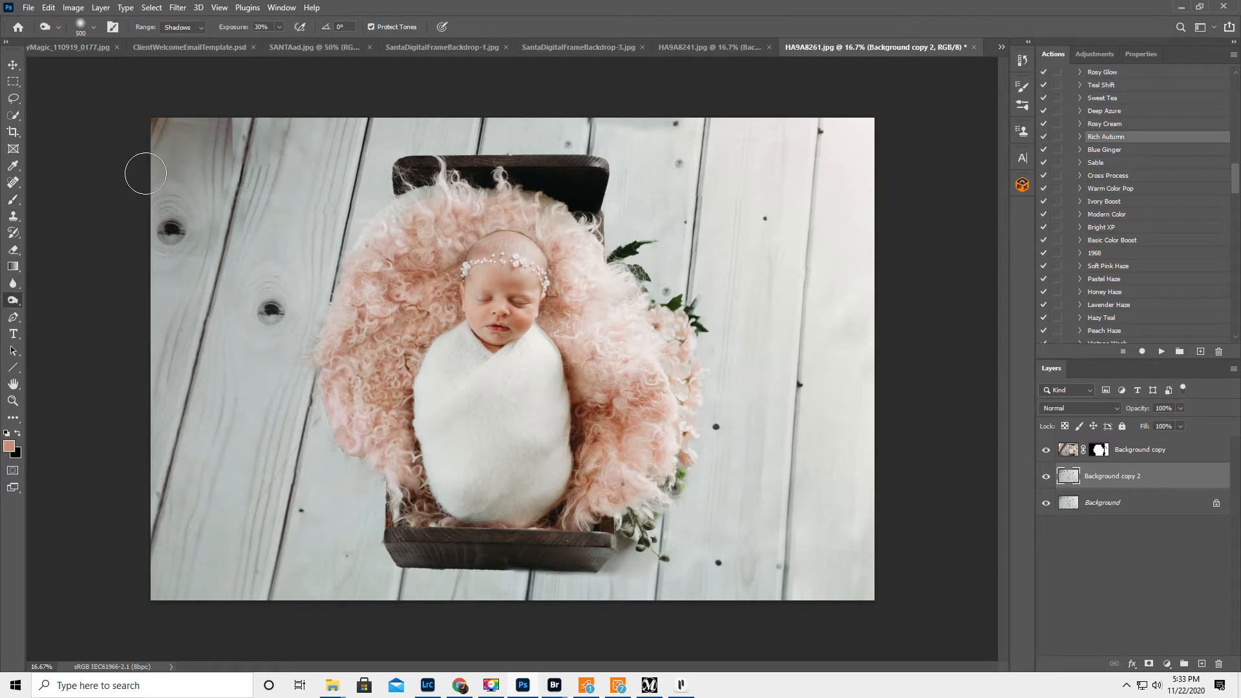
left_click(176, 27)
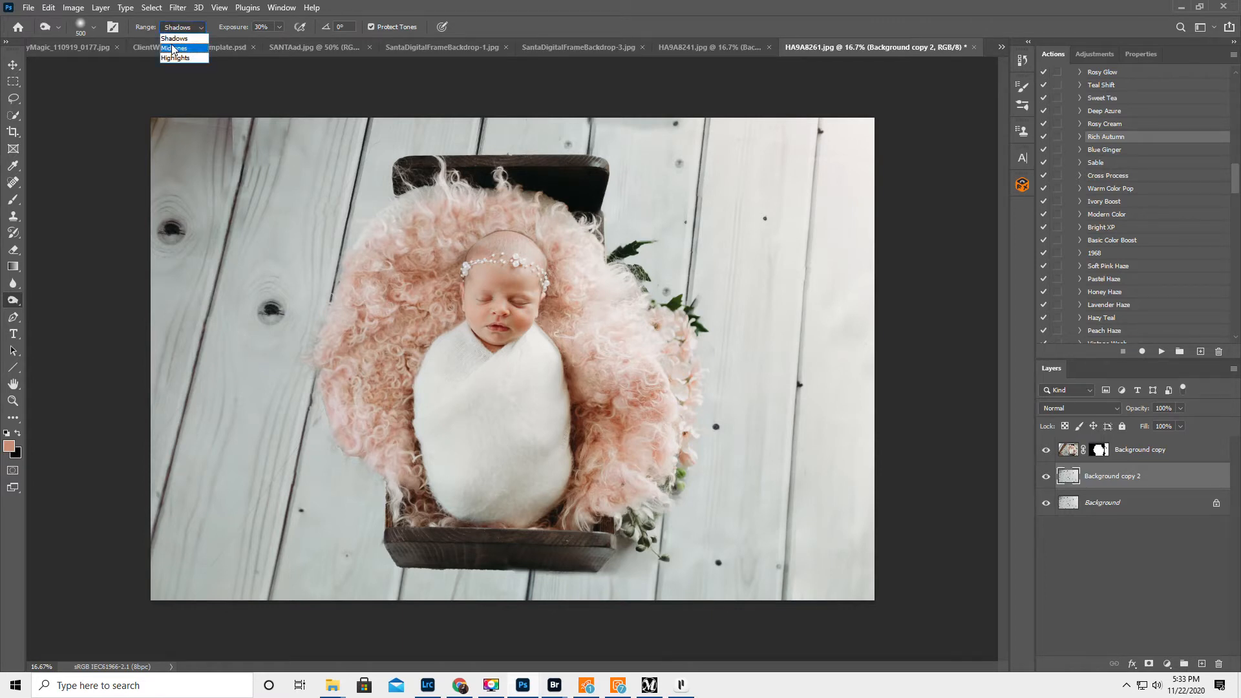
left_click(174, 49)
left_click_drag(234, 31, 226, 34)
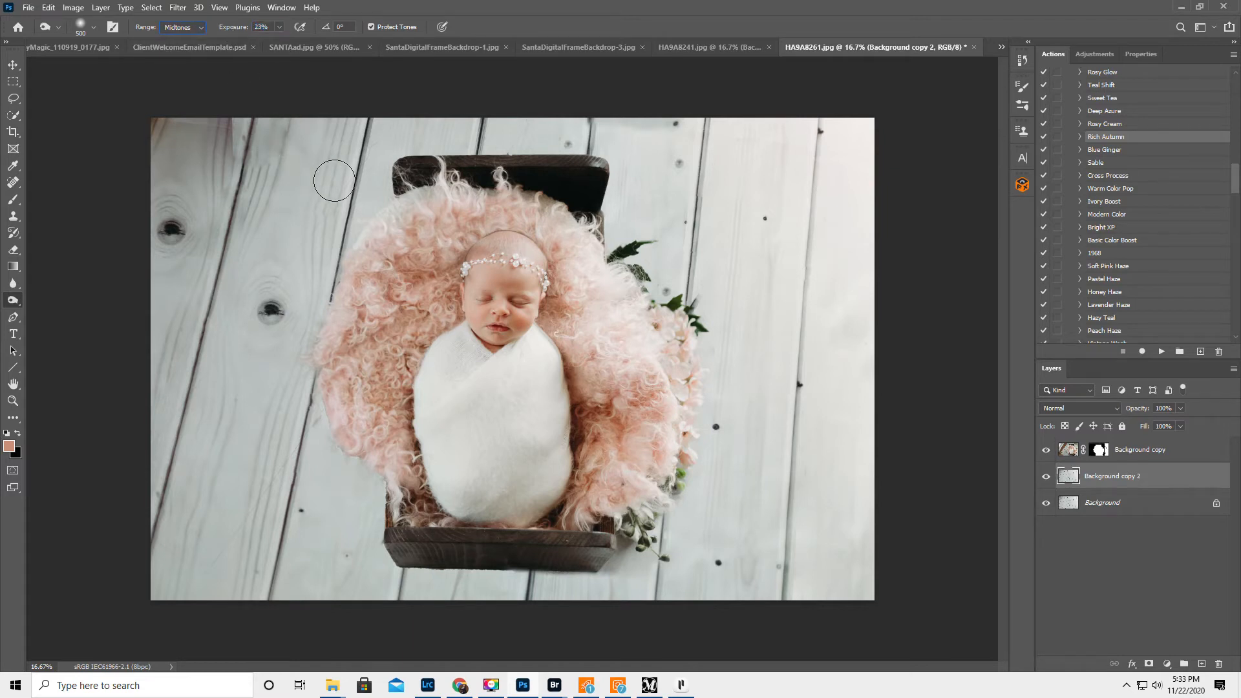
key("bracketright")
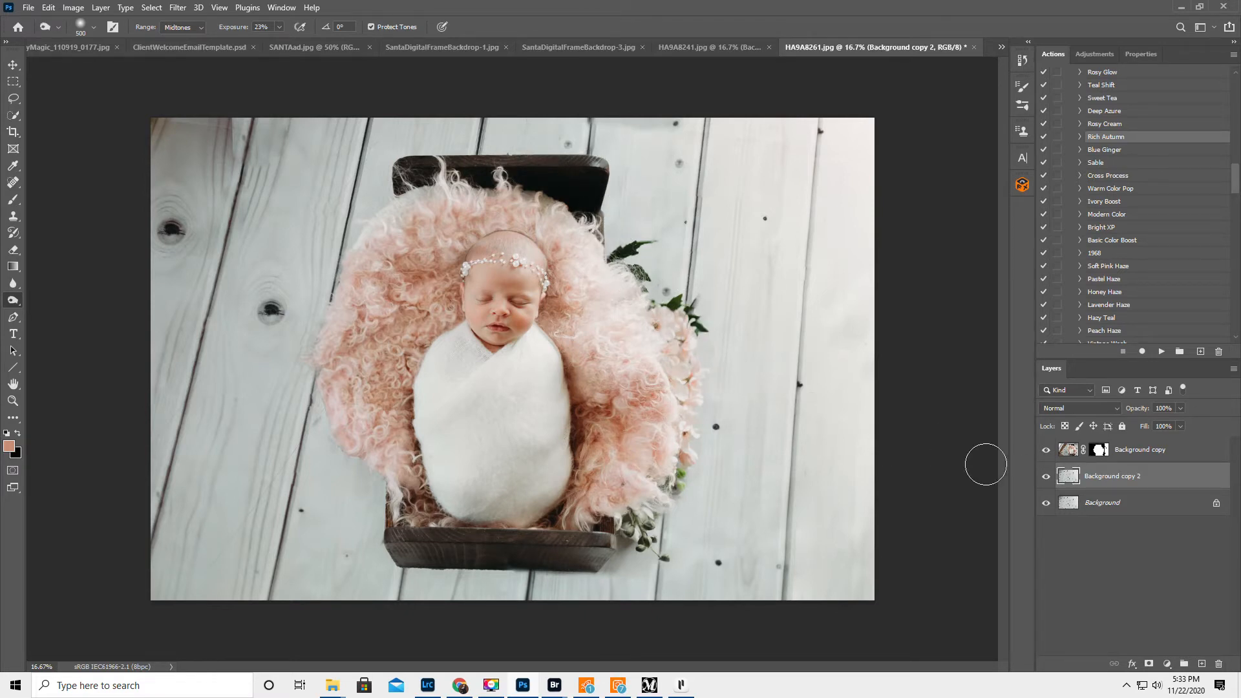
Compare the planks with and without the burned shadows by toggling Background copy 2's visibility.
left_click(1046, 477)
left_click(1046, 477)
left_click(1047, 477)
left_click(1047, 477)
left_click(1046, 477)
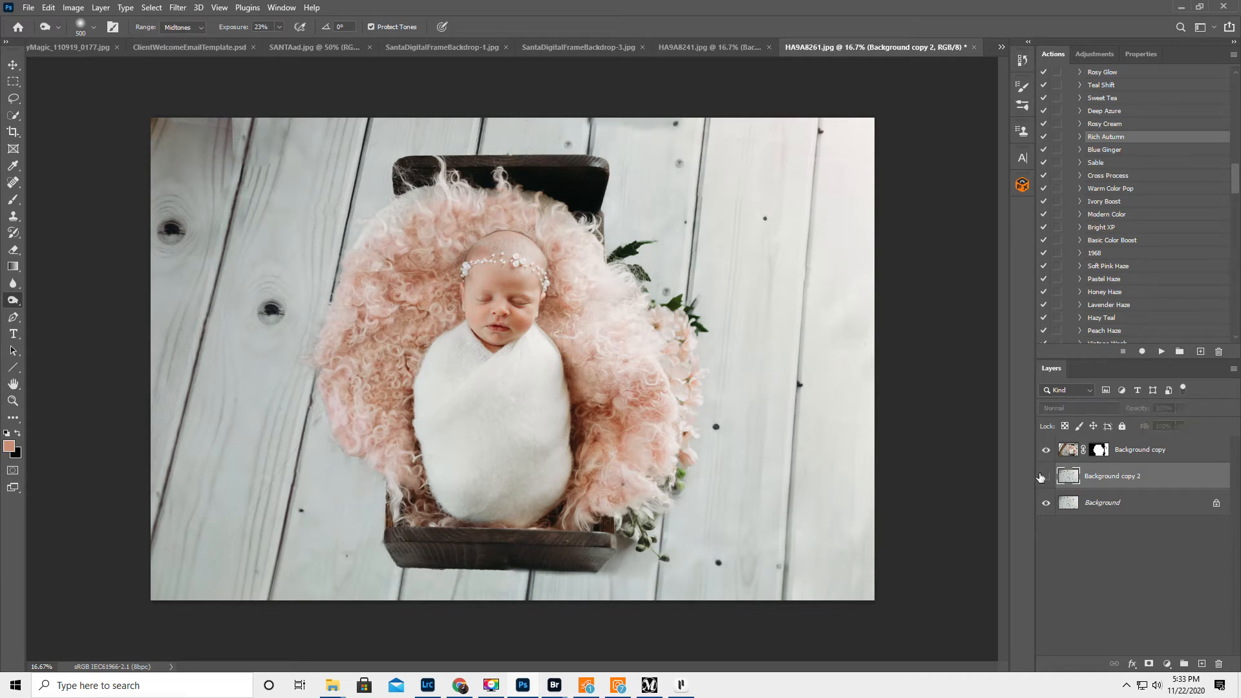
left_click(1047, 477)
left_click(1047, 477)
left_click(1042, 476)
left_click(1040, 477)
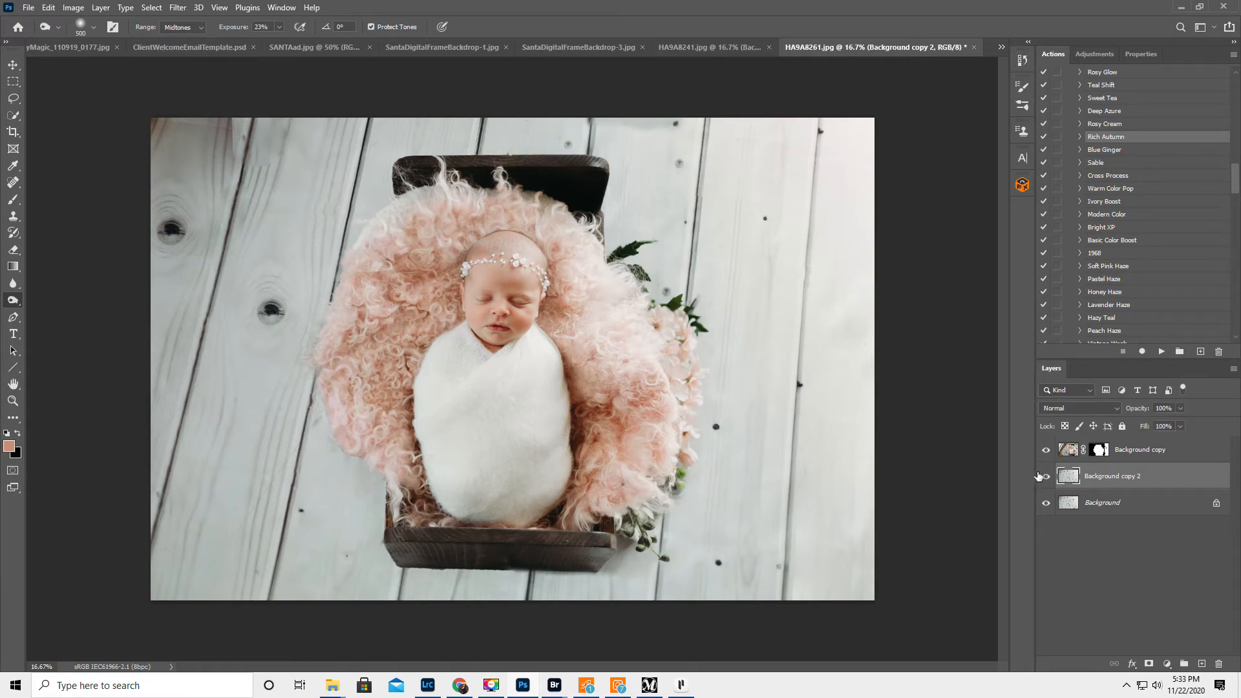
Delete the Background copy and Background copy 2 layers, leaving only the plank Background.
left_click(1151, 453)
key("Delete")
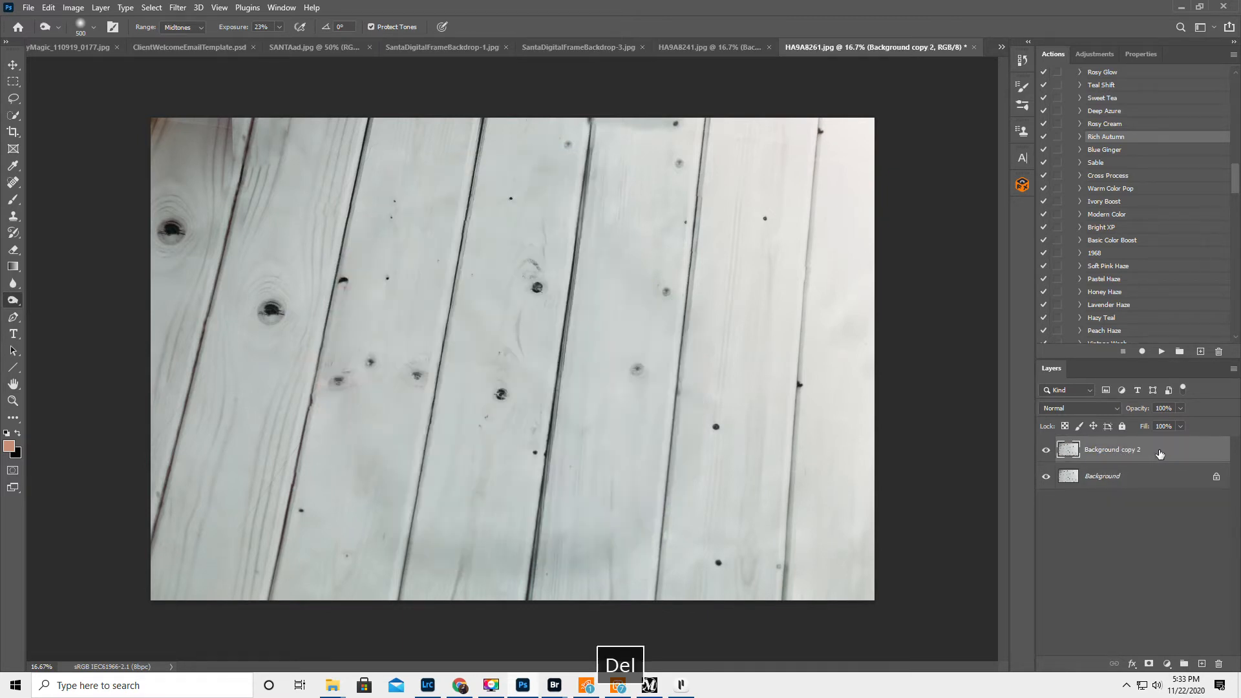
key("Delete")
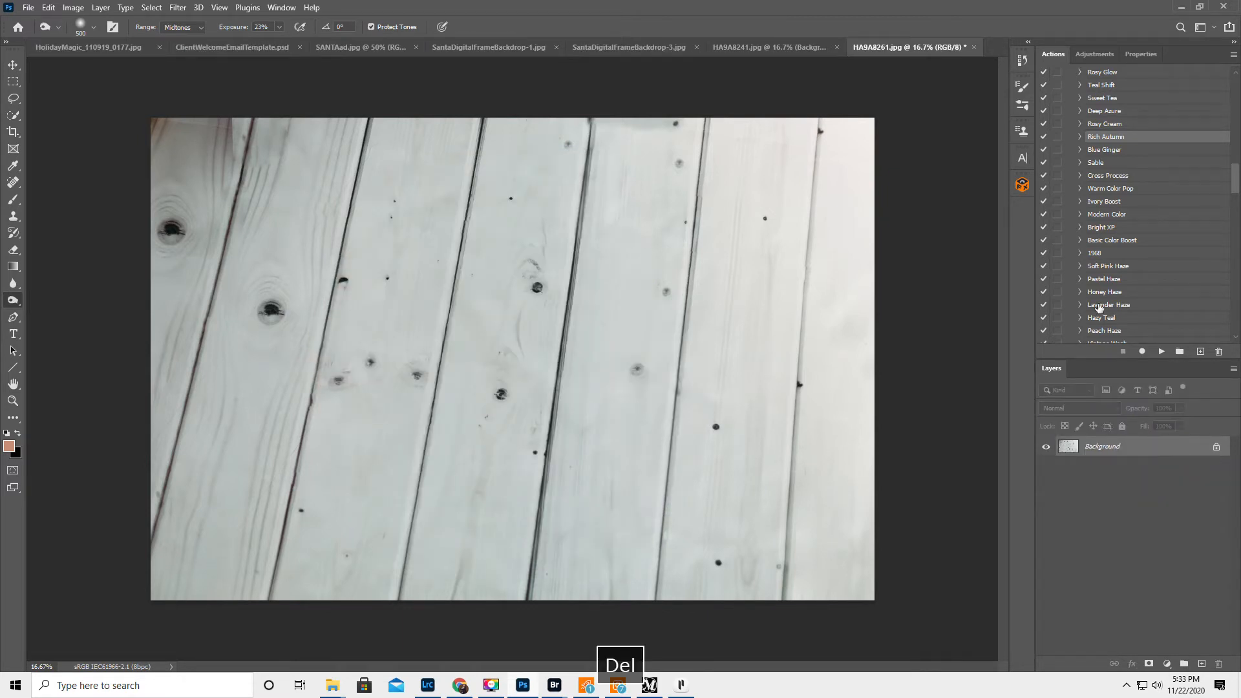
In HA9A8241.jpg, show the original Background layer and delete the masked Background copy.
left_click(739, 45)
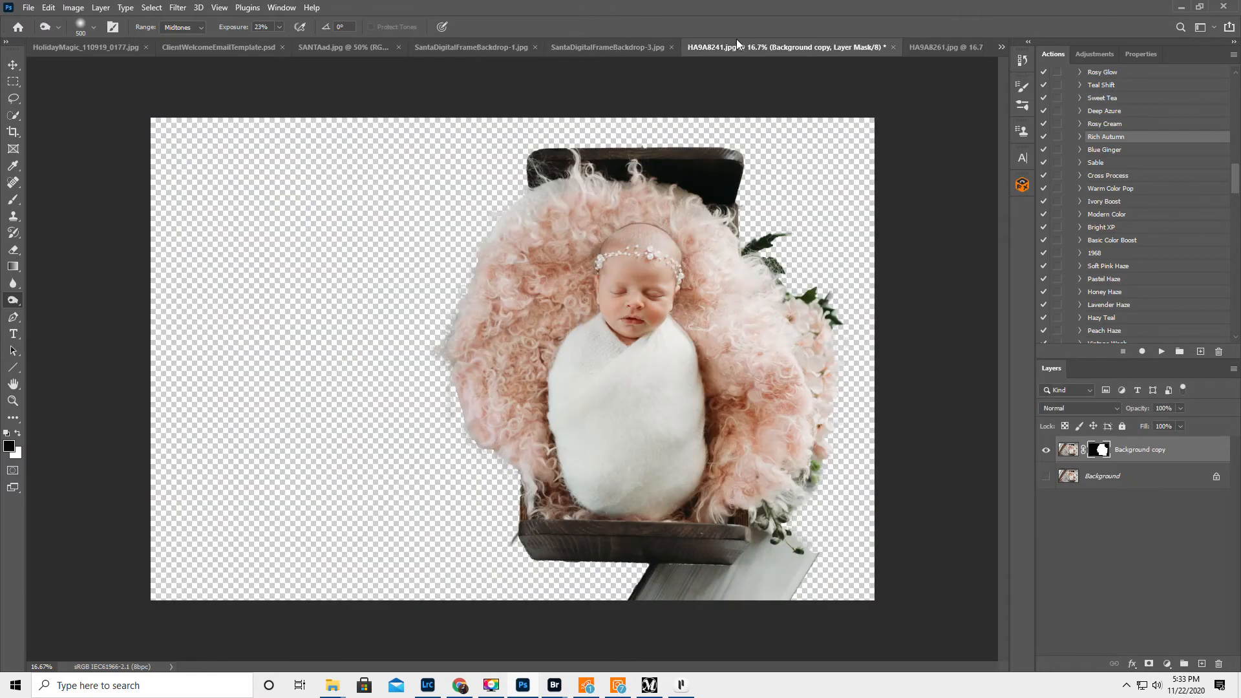
left_click(1045, 476)
left_click(1182, 451)
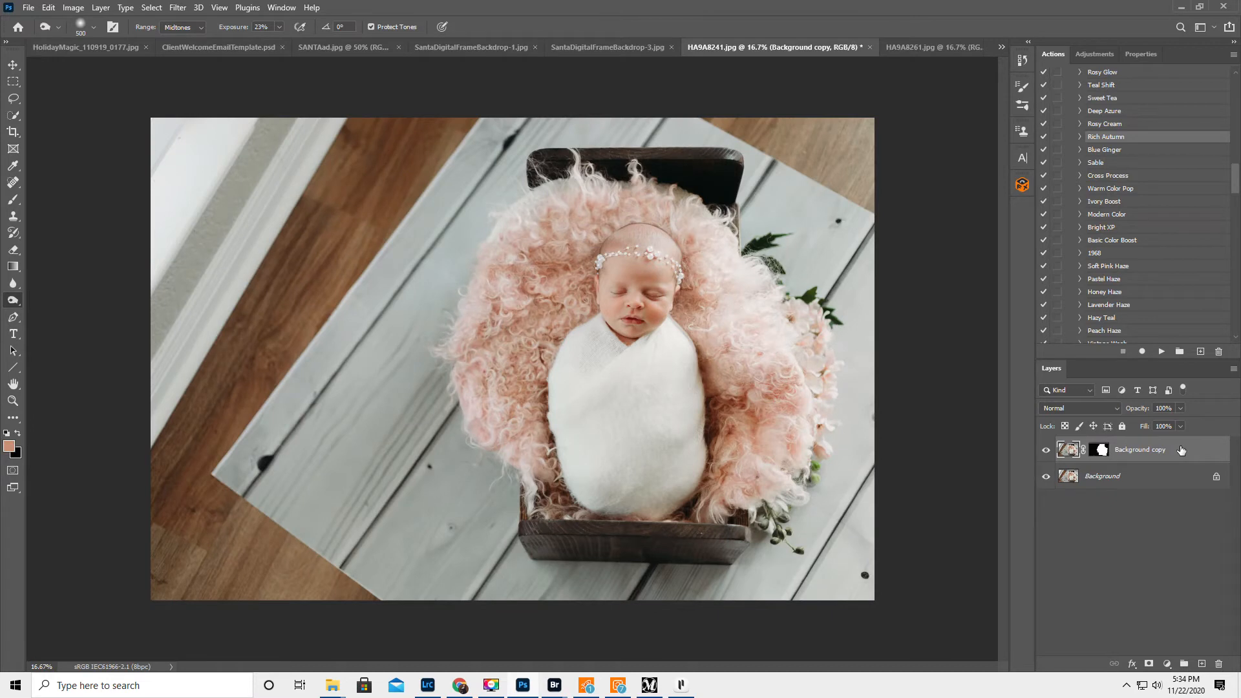
key("Delete")
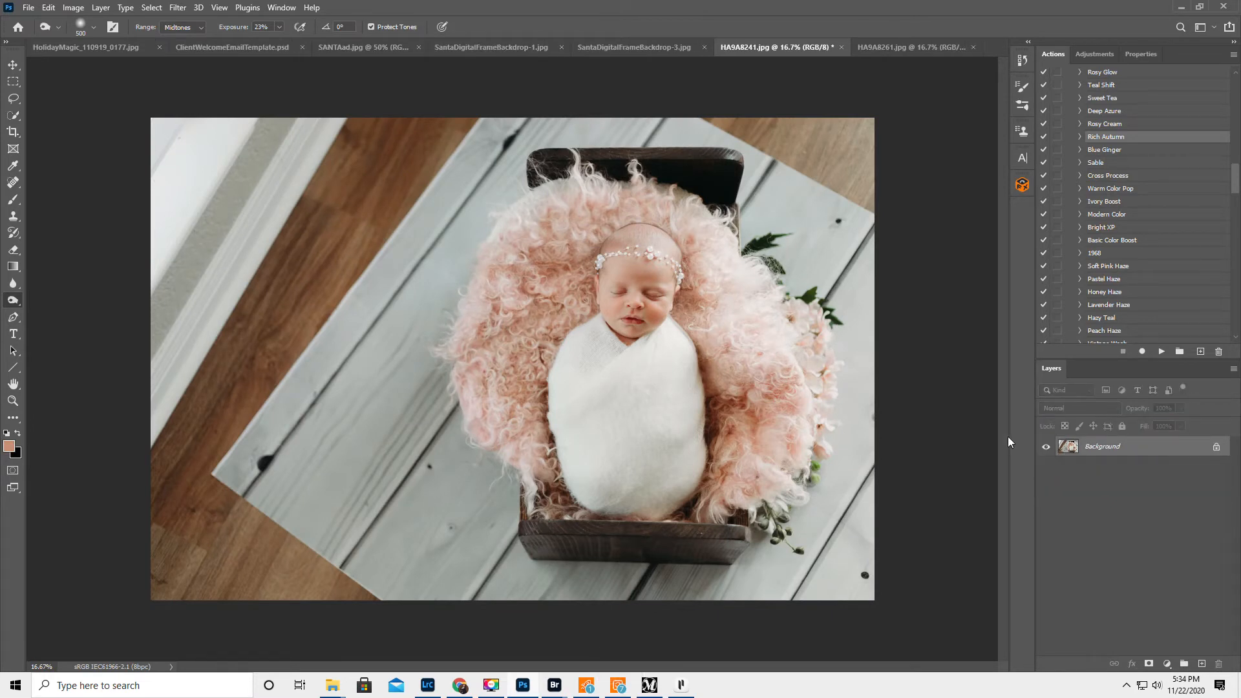
Lasso the newborn, bed and surrounding white planks with a 10 px feather, leaving out the wood floor.
left_click(12, 98)
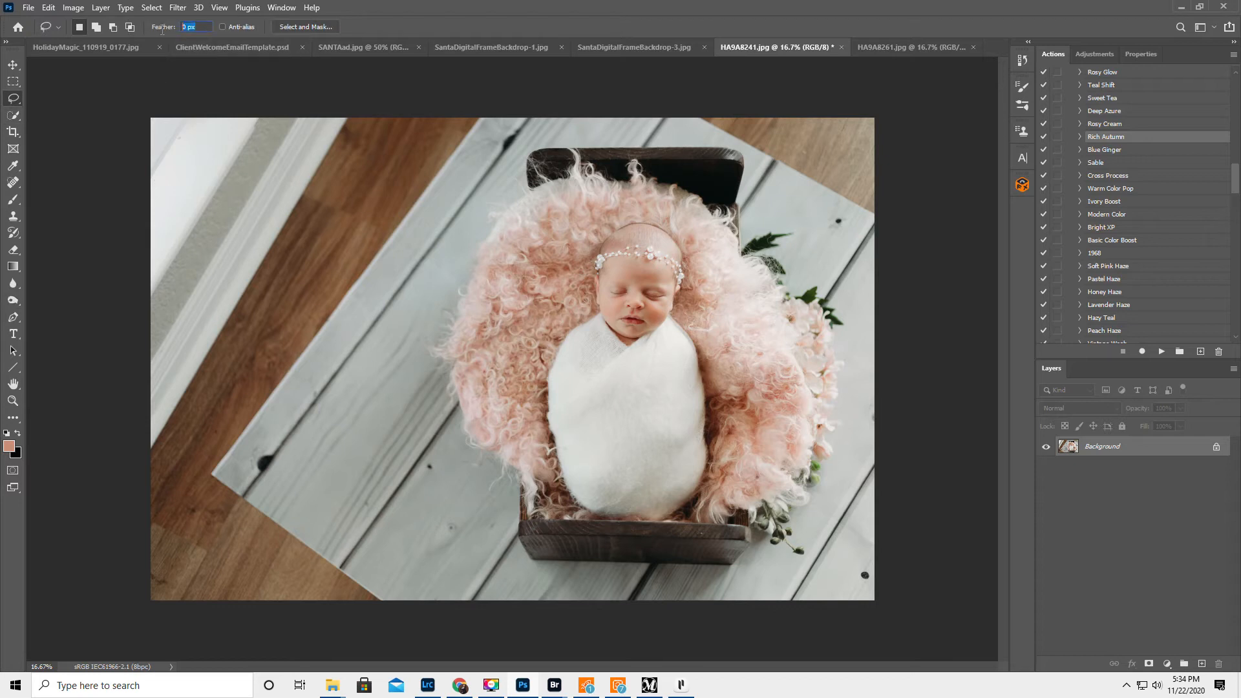
type("10")
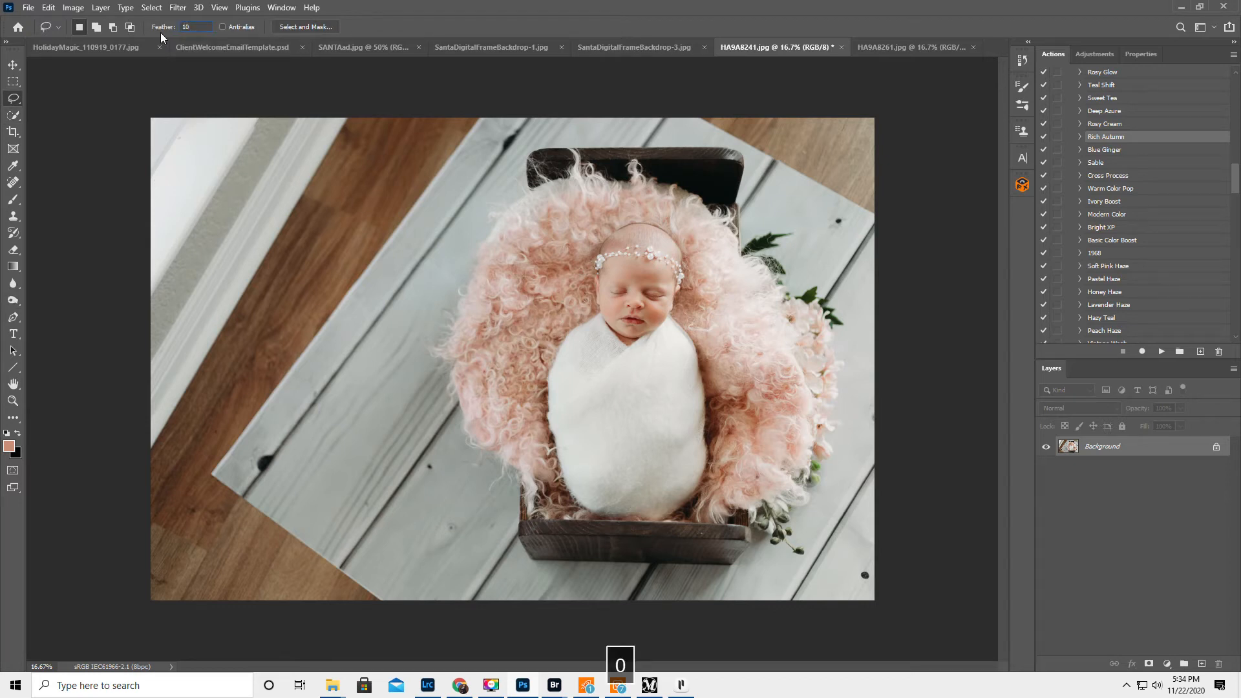
key("Return")
mouse_move(490, 117)
left_mouse_down()
mouse_move(260, 435)
mouse_move(252, 467)
mouse_move(283, 516)
mouse_move(309, 544)
mouse_move(424, 601)
mouse_move(861, 636)
mouse_move(905, 605)
mouse_move(935, 404)
mouse_move(918, 307)
mouse_move(865, 214)
mouse_move(707, 120)
mouse_move(480, 113)
left_mouse_up()
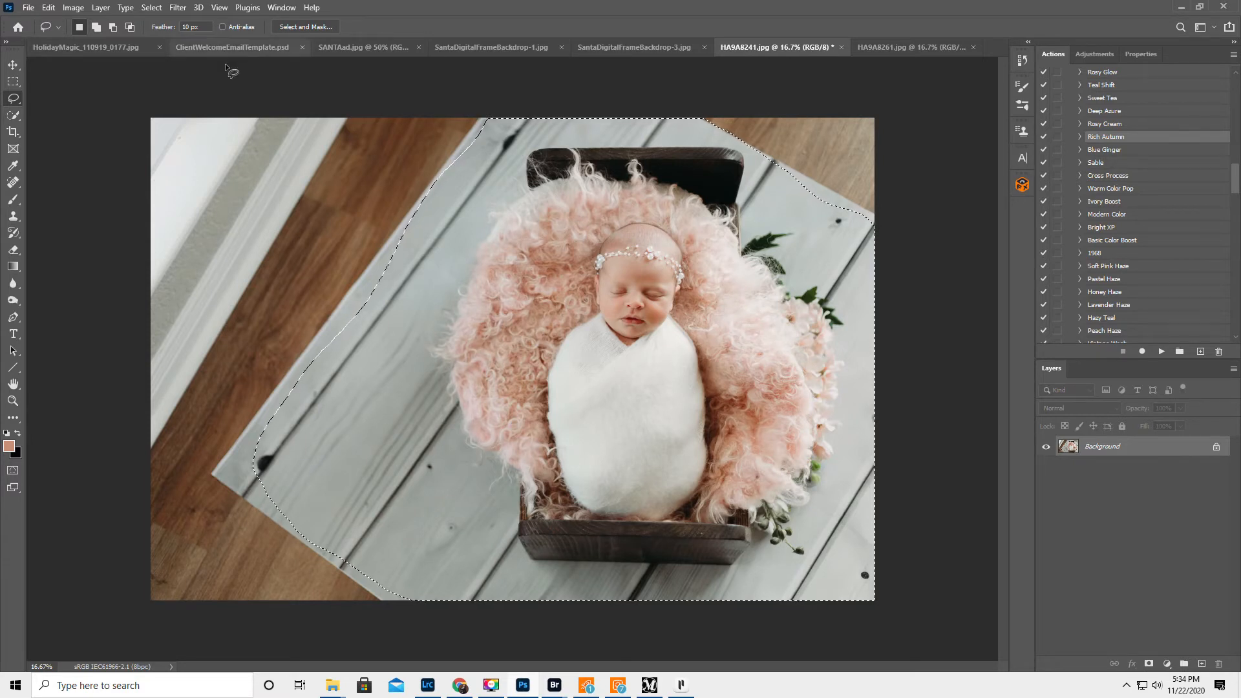
Move the lassoed selection into HA9A8261.jpg and place the bed left of the canvas centre.
key("v")
left_click_drag(822, 282, 461, 361)
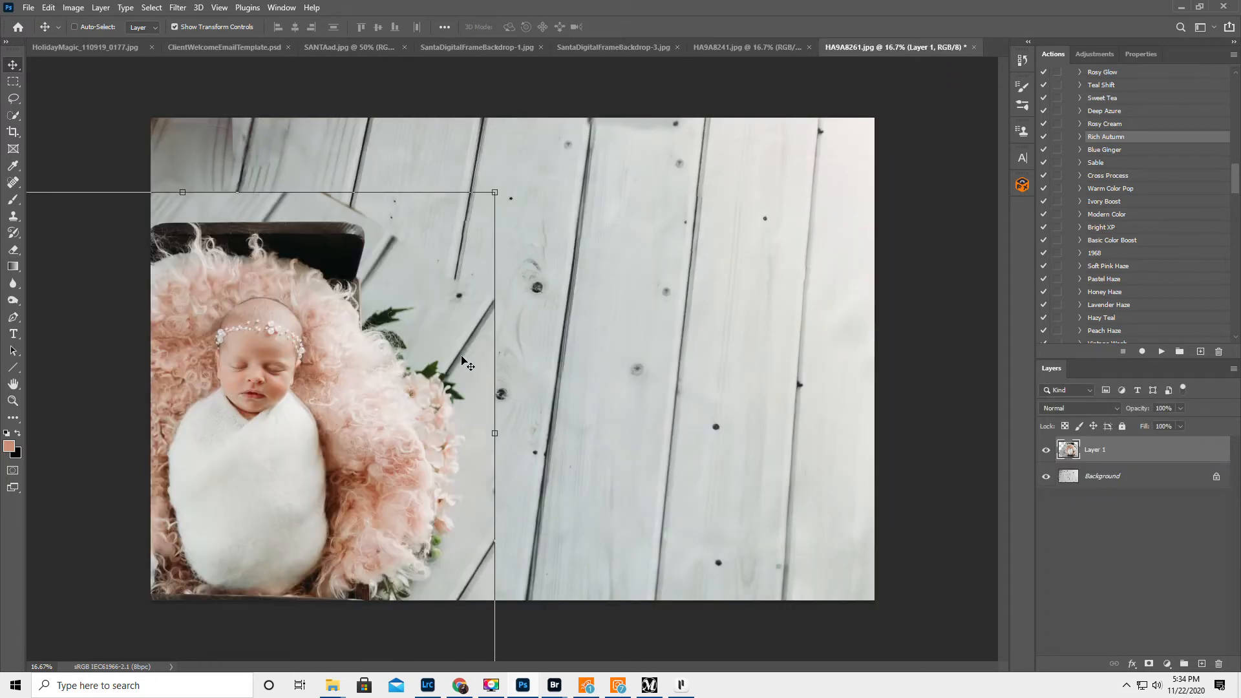
left_click_drag(368, 378, 590, 312)
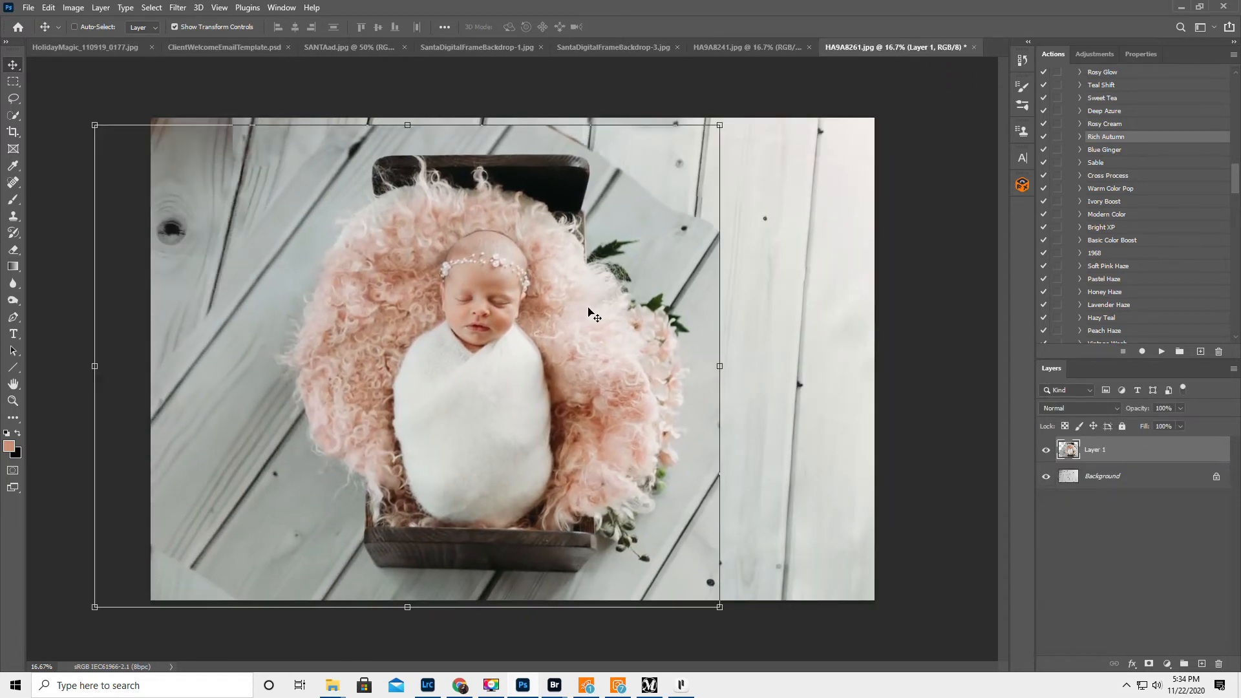
Scale Layer 1 to about 93.5% and rotate it about -27.9° to align its planks with the background.
left_click_drag(91, 121, 133, 153)
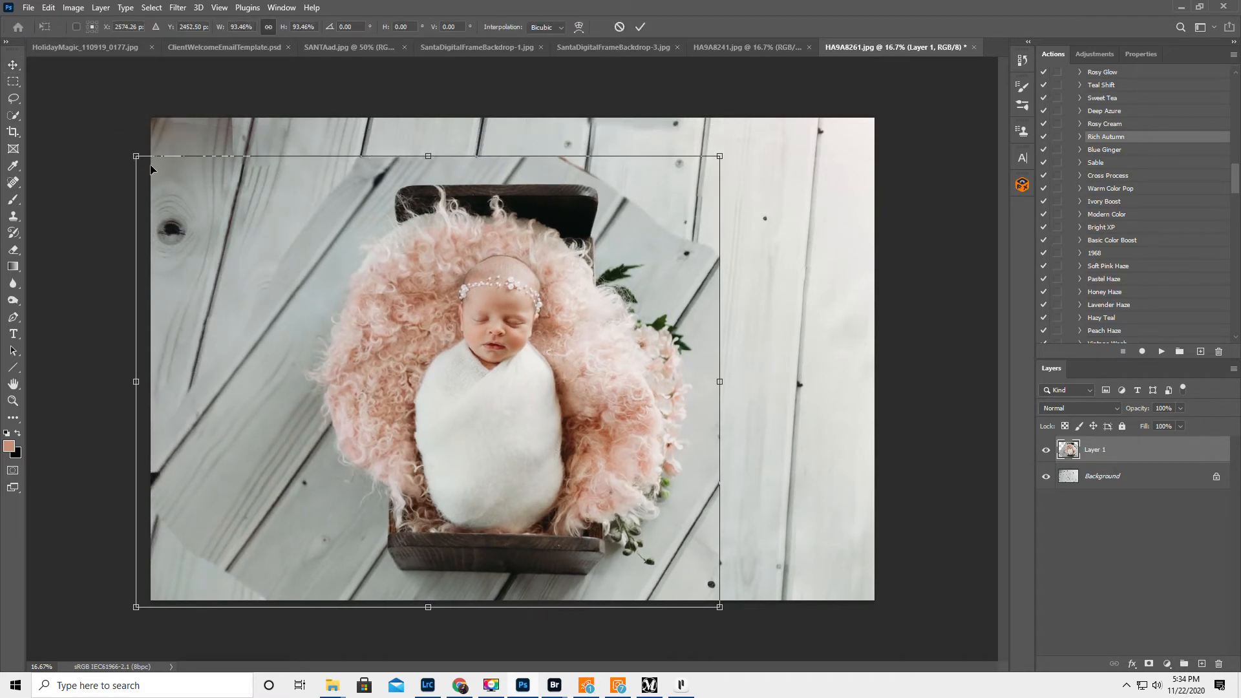
left_click_drag(737, 621, 820, 454)
left_click_drag(501, 422, 458, 421)
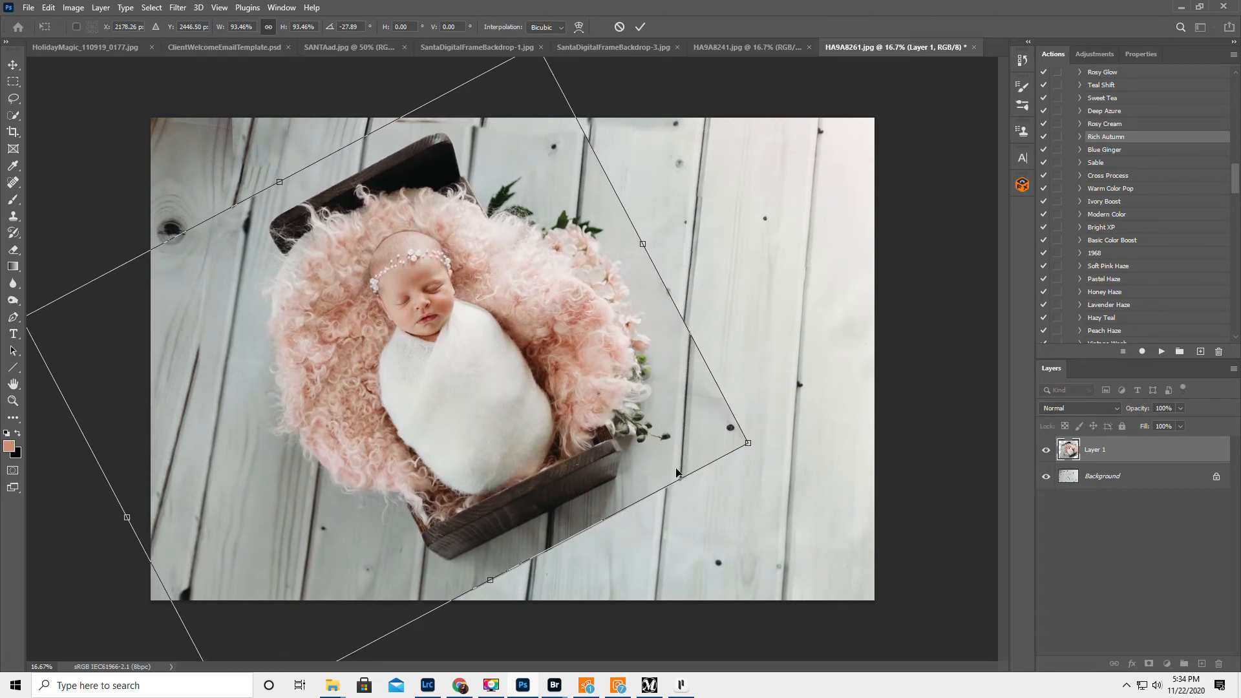
Fine-tune Layer 1's plank alignment by adjusting its position, scale to about 93.5% and rotation to about -24.7°.
left_click_drag(766, 469, 733, 451)
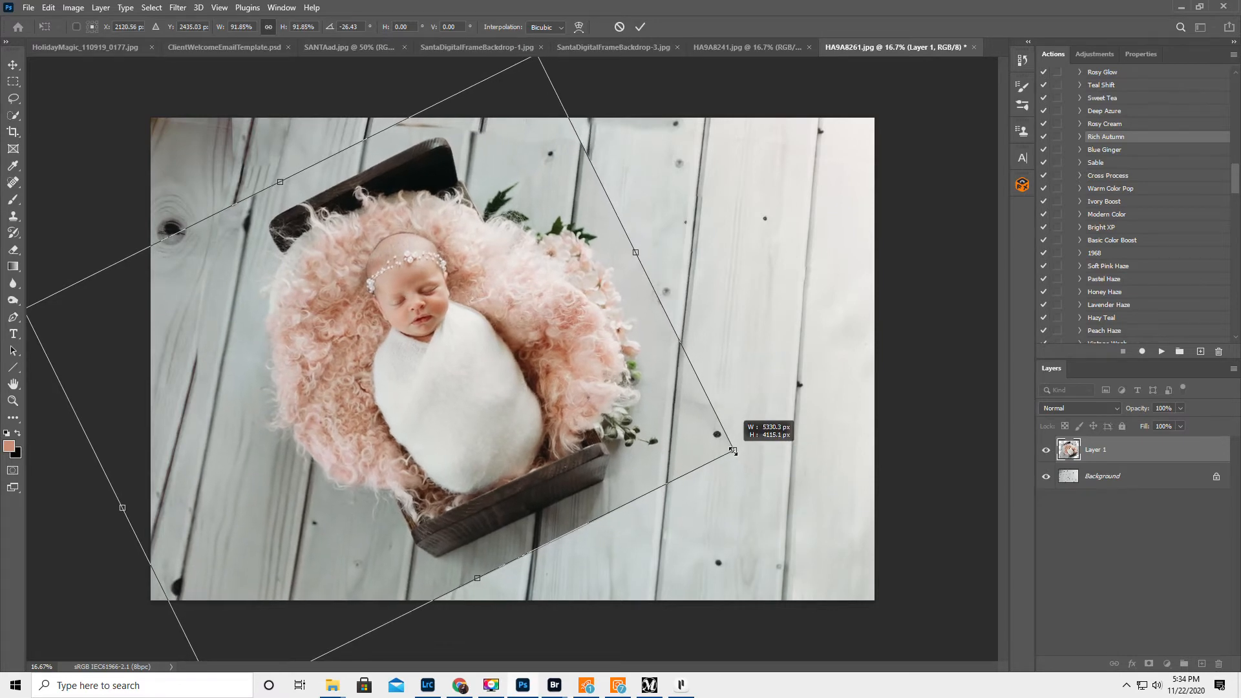
left_click_drag(733, 452, 732, 450)
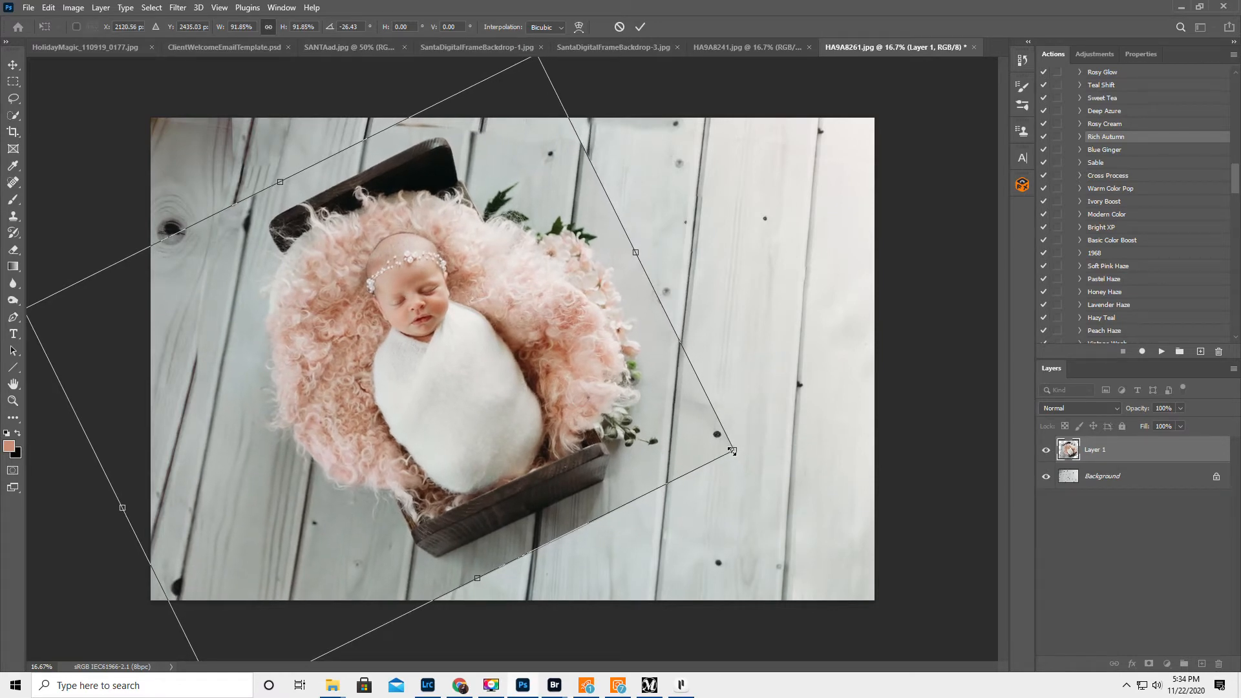
left_click_drag(269, 181, 284, 189)
left_click_drag(412, 304, 418, 303)
left_click_drag(759, 466, 750, 467)
left_click_drag(40, 309, 20, 305)
left_click_drag(261, 379, 262, 380)
left_click_drag(750, 482, 740, 489)
left_click_drag(618, 455, 617, 456)
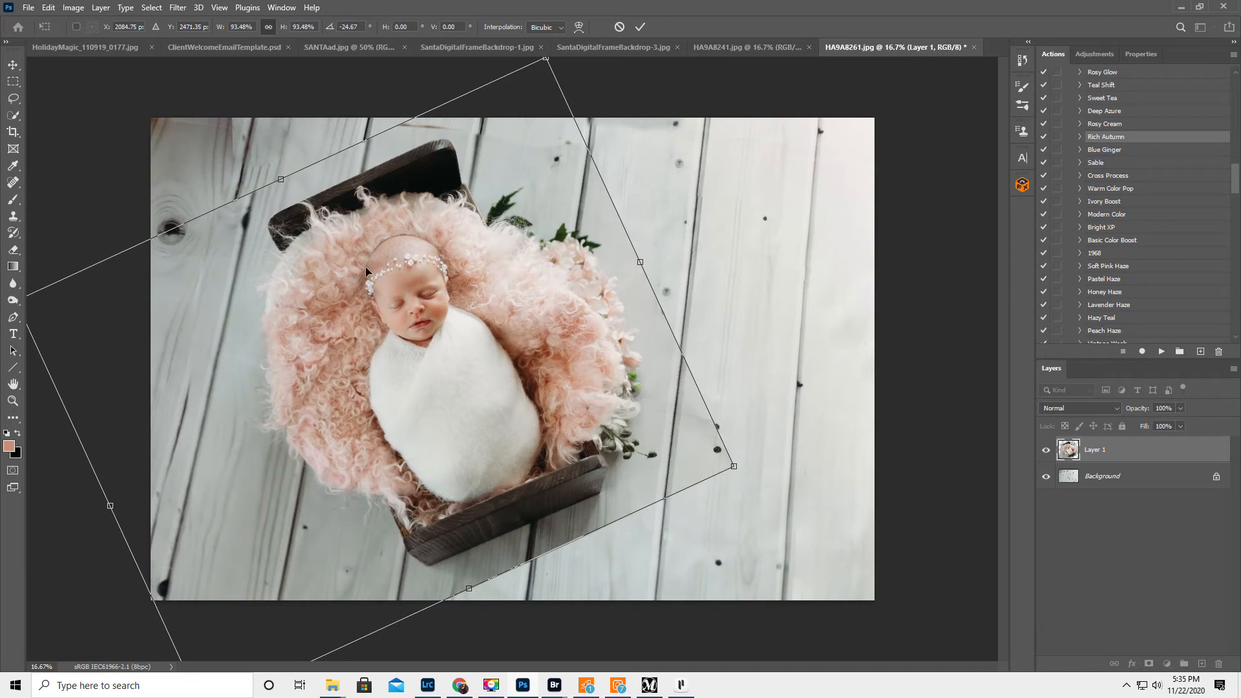
Move Layer 1 toward the canvas centre and apply the transform at about 95.7% scale and -26° rotation, aligning the plank seams.
left_click_drag(492, 379, 599, 387)
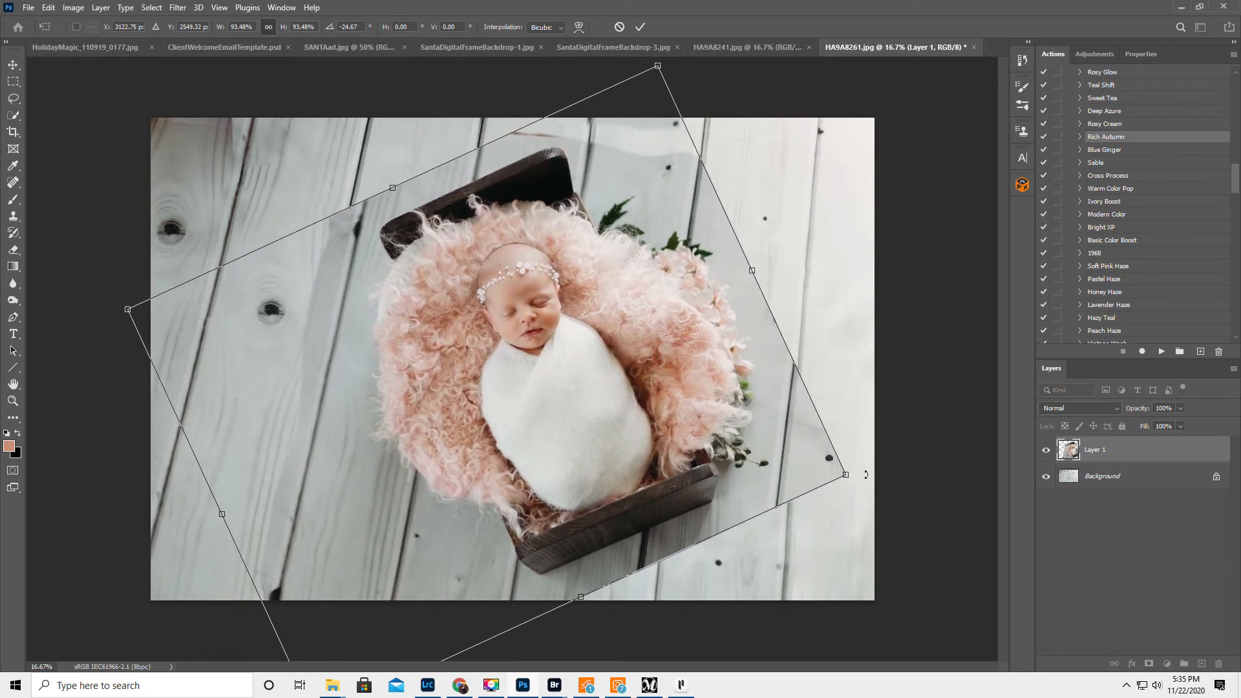
left_click_drag(864, 487, 866, 480)
left_click_drag(697, 439, 702, 439)
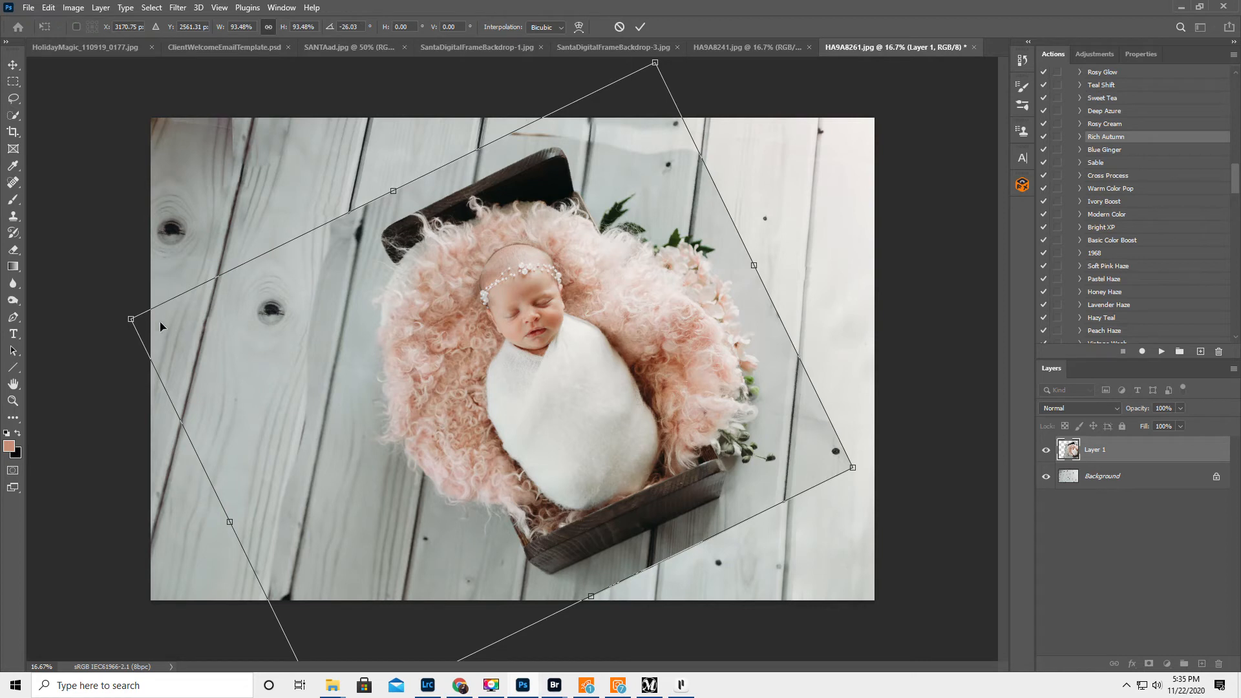
left_click_drag(127, 317, 112, 316)
left_click_drag(354, 391, 360, 392)
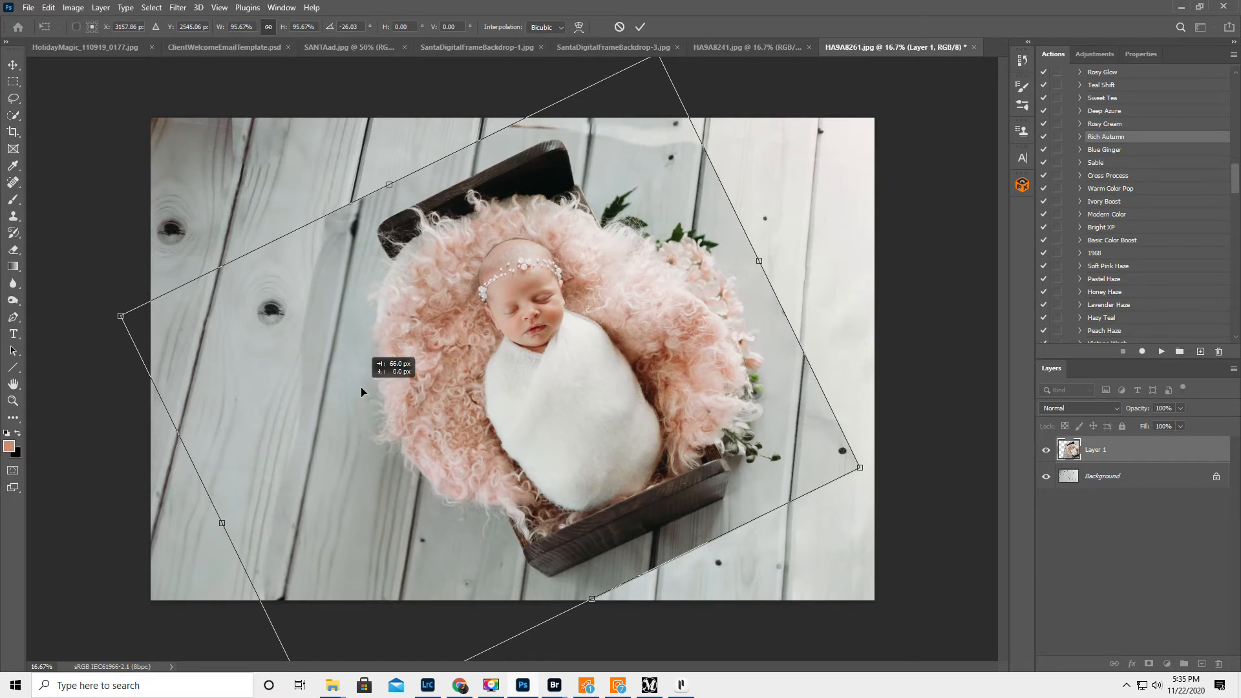
left_click_drag(361, 391, 360, 391)
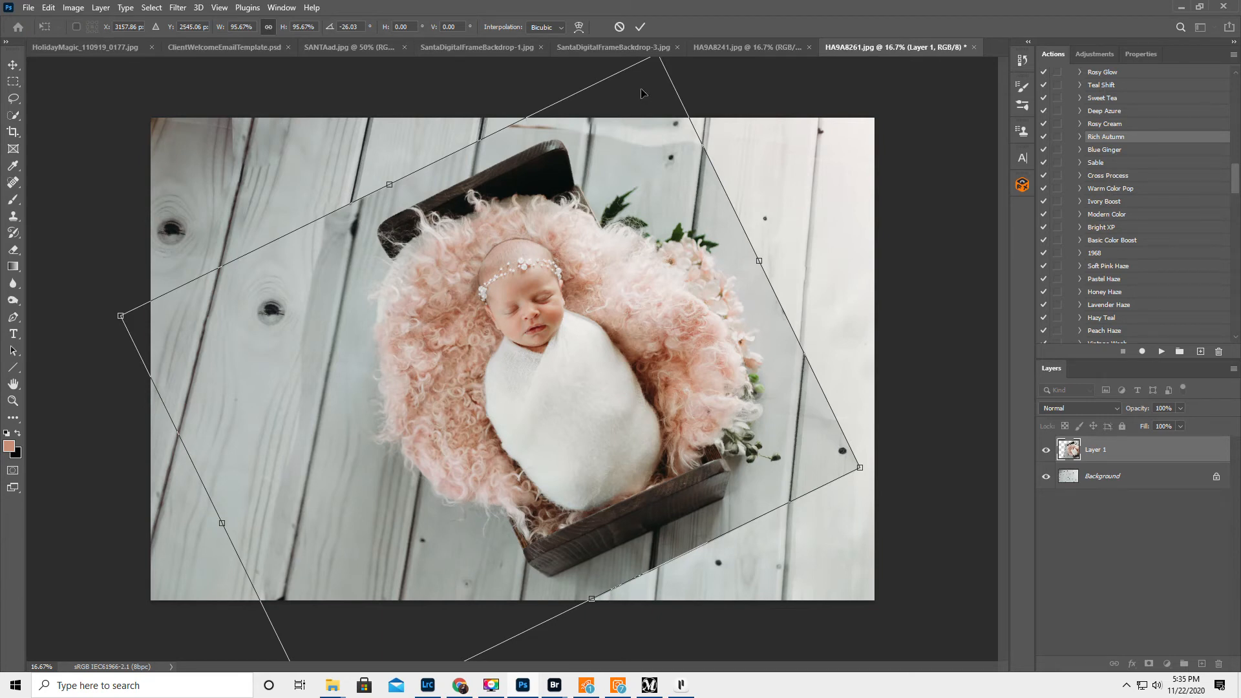
left_click(641, 26)
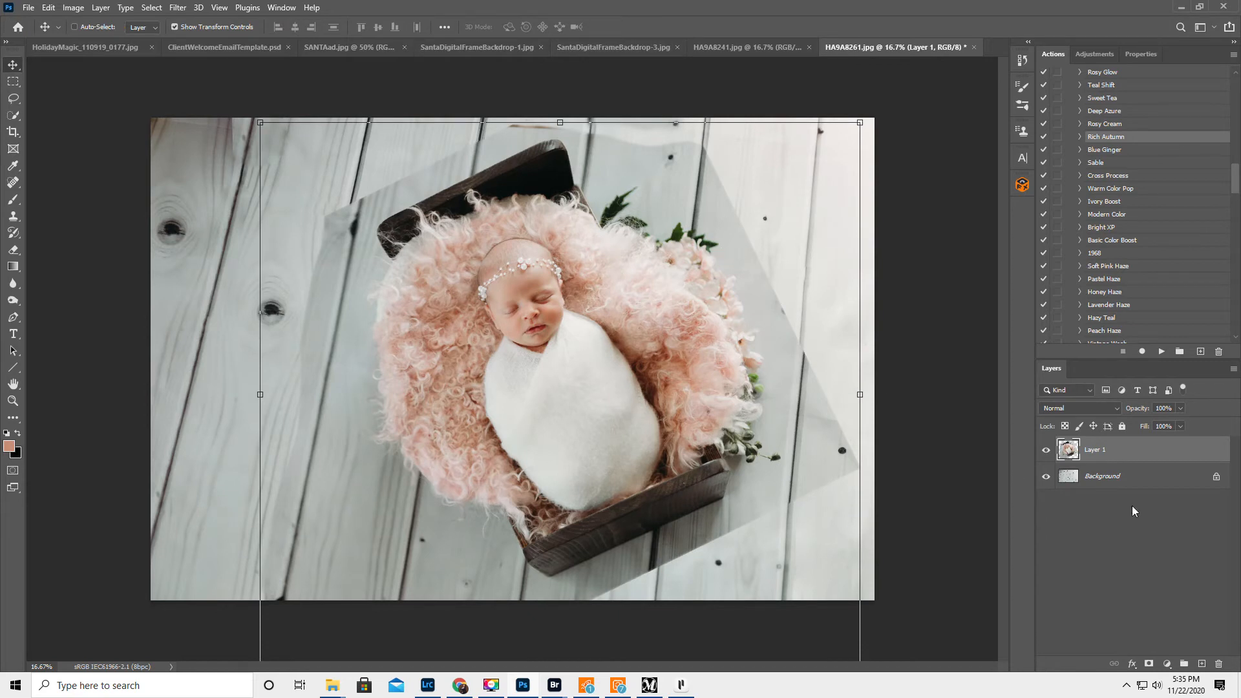
Add a layer mask to Layer 1 and paint black along the pasted planks' left edge at brush size 500.
left_click(1150, 664)
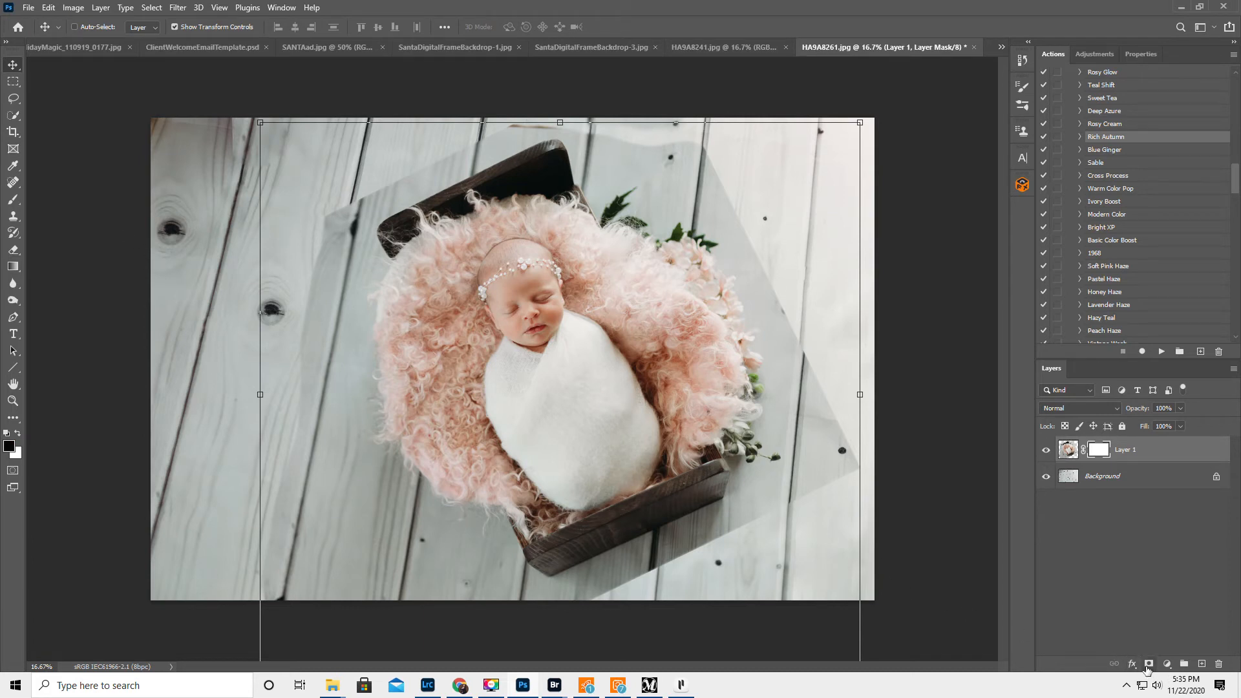
left_click(13, 200)
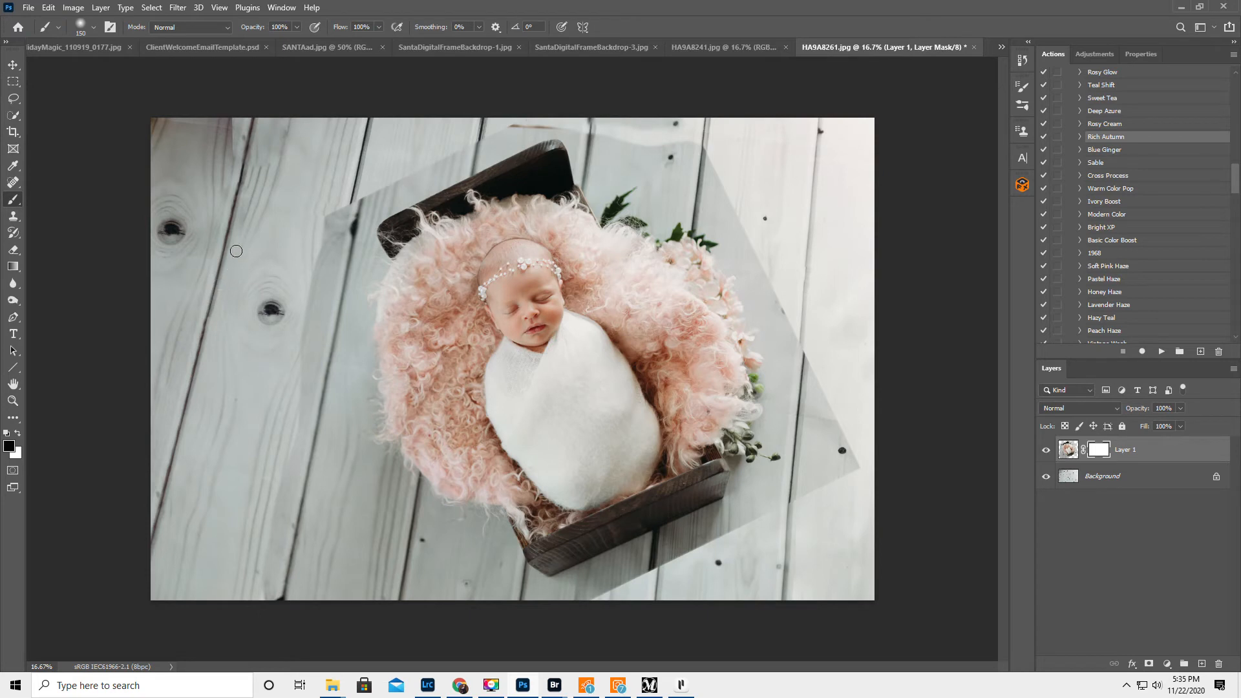
key("bracketright")
key("bracketright")
key("bracketright")
key("bracketright")
key("bracketright")
key("bracketright")
mouse_move(342, 198)
left_mouse_down()
mouse_move(338, 234)
mouse_move(349, 191)
mouse_move(329, 252)
mouse_move(337, 244)
mouse_move(309, 437)
mouse_move(316, 419)
mouse_move(280, 573)
left_mouse_up()
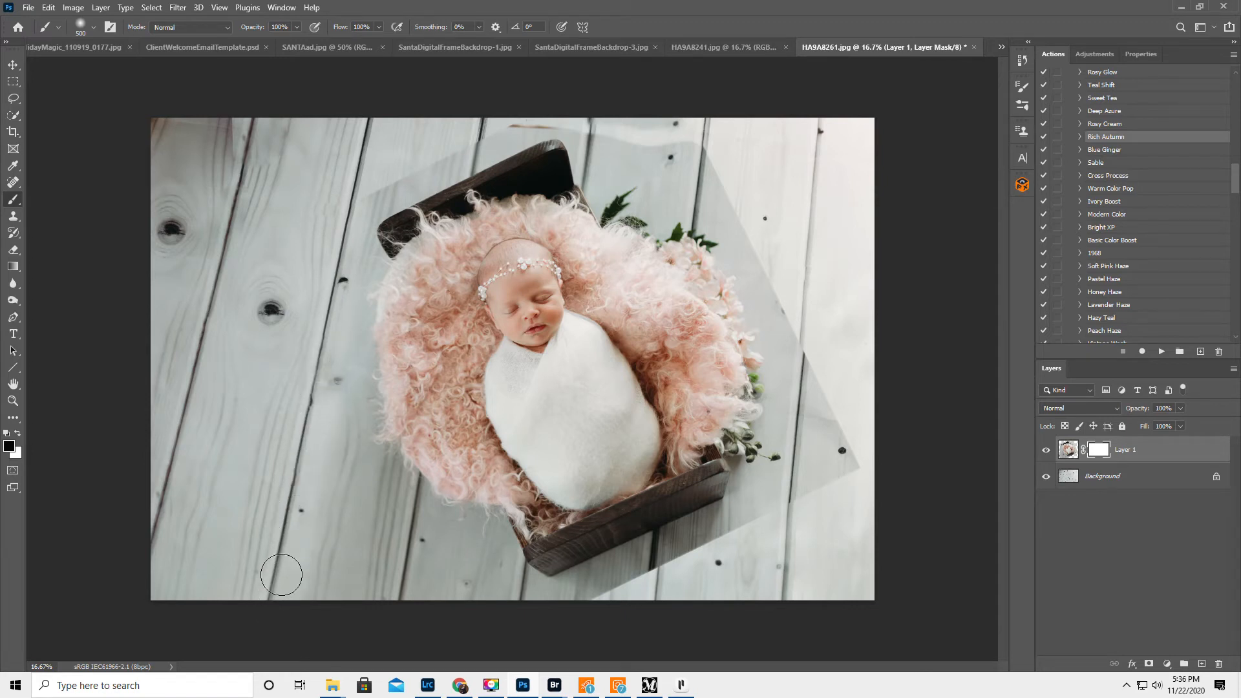
mouse_move(307, 433)
left_mouse_down()
mouse_move(333, 330)
mouse_move(285, 646)
mouse_move(341, 485)
mouse_move(309, 628)
mouse_move(344, 398)
mouse_move(329, 198)
mouse_move(351, 170)
mouse_move(413, 171)
mouse_move(422, 188)
mouse_move(361, 204)
mouse_move(429, 169)
mouse_move(371, 203)
mouse_move(403, 171)
mouse_move(496, 137)
mouse_move(457, 160)
mouse_move(477, 154)
mouse_move(469, 165)
mouse_move(368, 212)
left_mouse_up()
Mask the pasted planks' remaining edge near the top of the photo on Layer 1's mask with a size 200 black brush.
key("bracketleft")
key("bracketleft")
key("bracketleft")
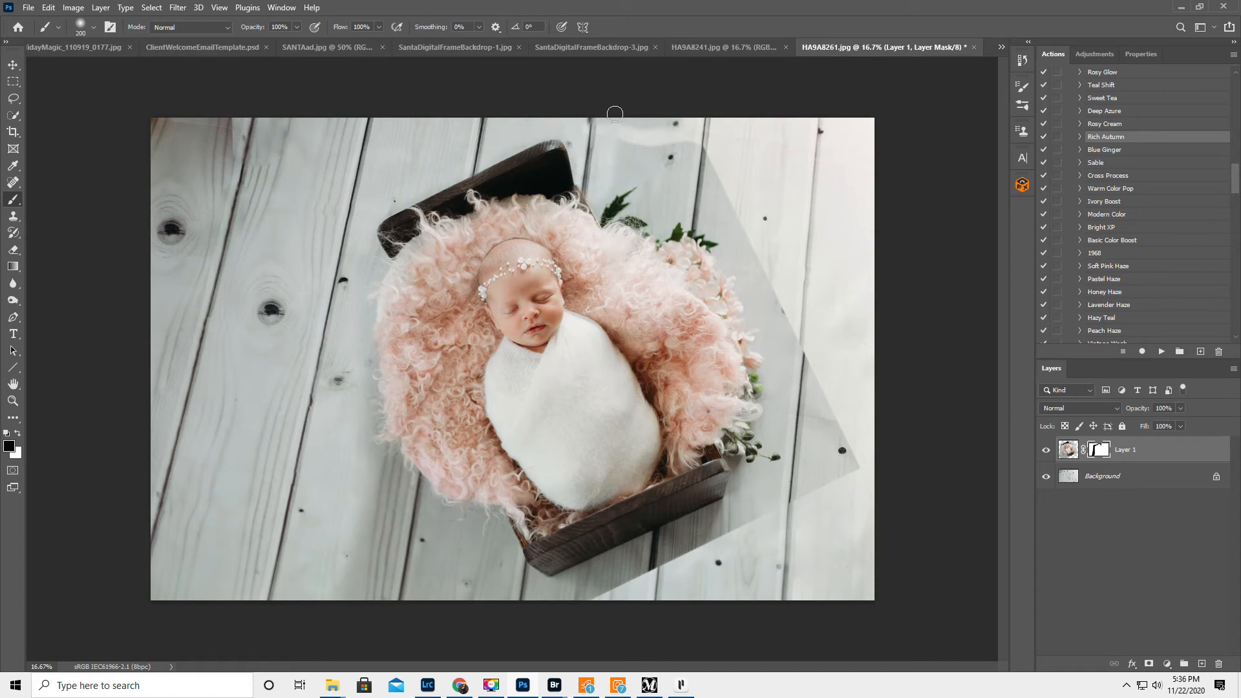
key("x")
key("x")
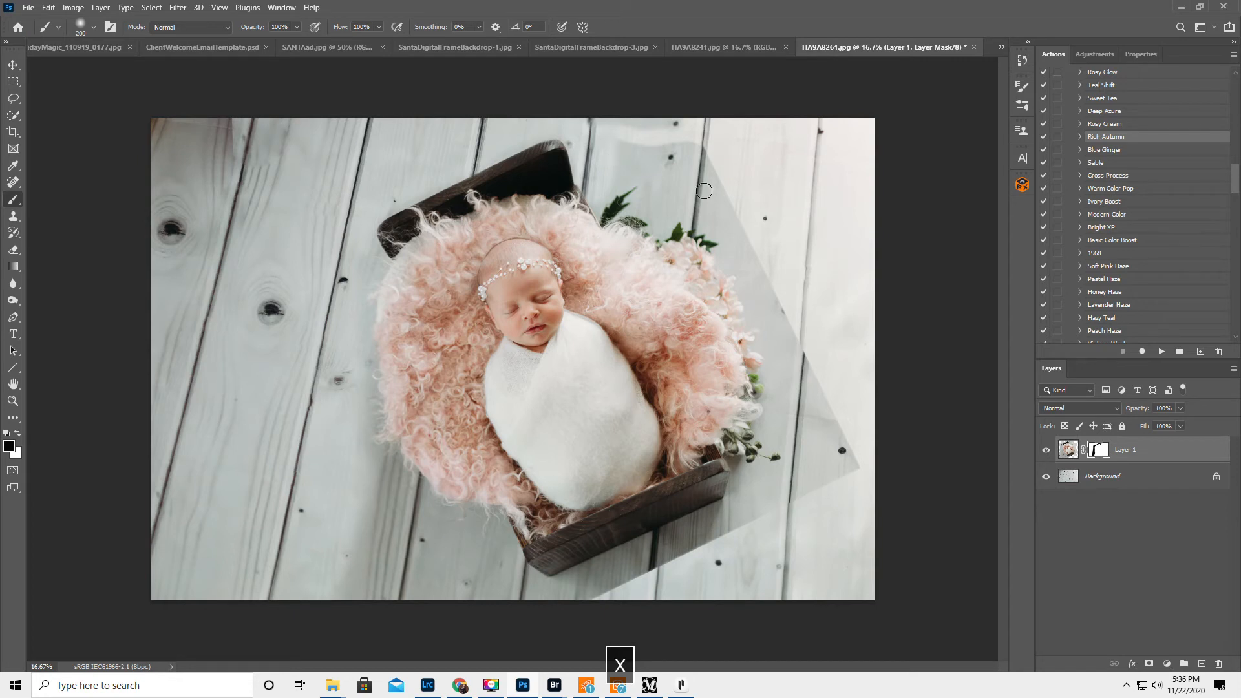
Paint black at brush size 700 on Layer 1's mask to hide the pasted planks' upper-right, right and lower-right edges.
key("bracketright")
key("bracketright")
key("bracketright")
key("bracketright")
key("bracketright")
key("bracketright")
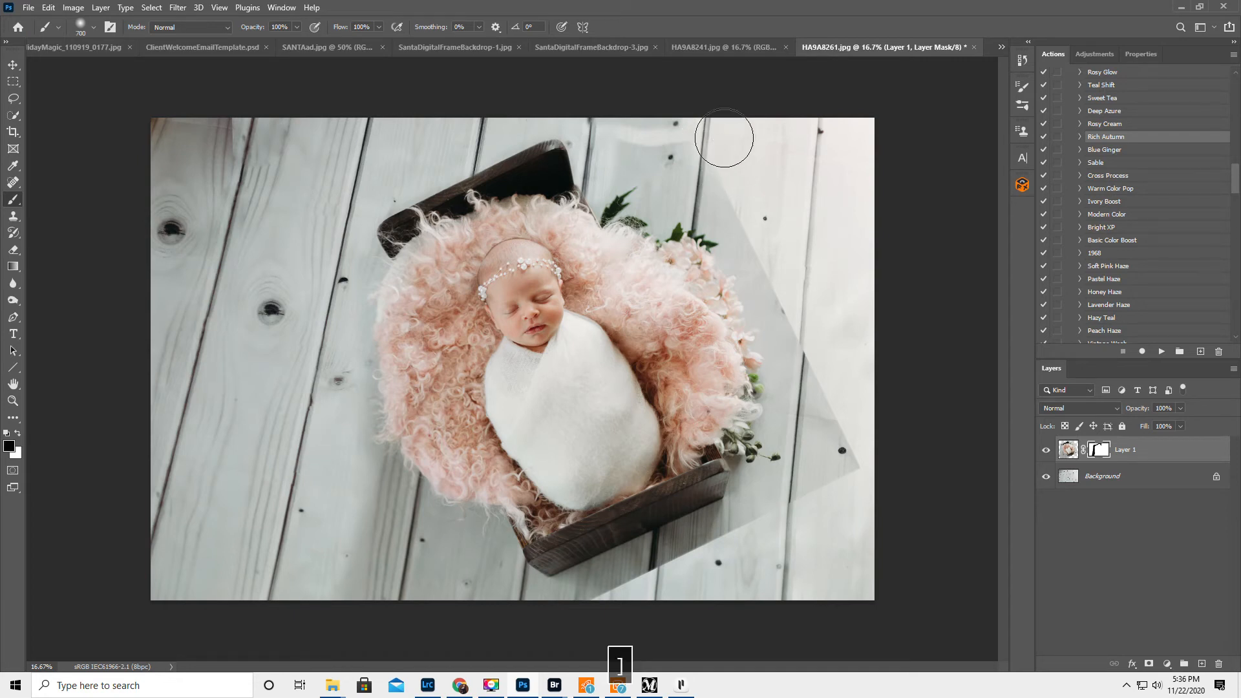
mouse_move(767, 221)
left_mouse_down()
mouse_move(835, 341)
mouse_move(810, 289)
mouse_move(830, 359)
mouse_move(829, 400)
mouse_move(827, 350)
mouse_move(815, 508)
mouse_move(825, 460)
mouse_move(826, 485)
left_mouse_up()
mouse_move(825, 122)
left_mouse_down()
mouse_move(822, 150)
mouse_move(796, 175)
mouse_move(639, 125)
mouse_move(671, 114)
mouse_move(642, 120)
mouse_move(639, 106)
mouse_move(720, 152)
left_mouse_up()
mouse_move(774, 565)
left_mouse_down()
mouse_move(727, 566)
mouse_move(737, 553)
mouse_move(707, 569)
mouse_move(731, 545)
mouse_move(567, 613)
mouse_move(638, 584)
mouse_move(587, 611)
mouse_move(581, 597)
mouse_move(597, 587)
mouse_move(749, 532)
mouse_move(606, 588)
left_mouse_up()
Reduce the brush to size 175 and mask the leftover planks around the footboard's lower-left corner on Layer 1's mask.
key("bracketleft")
key("bracketleft")
key("bracketleft")
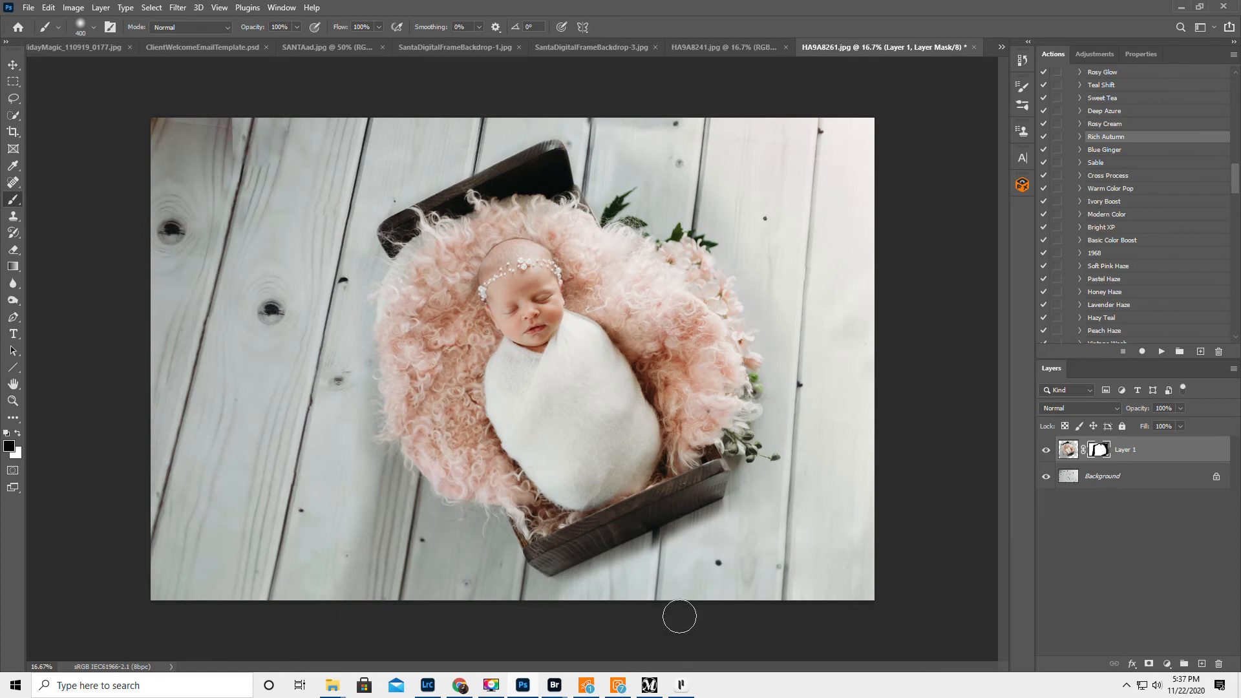
key("bracketleft")
key("bracketleft")
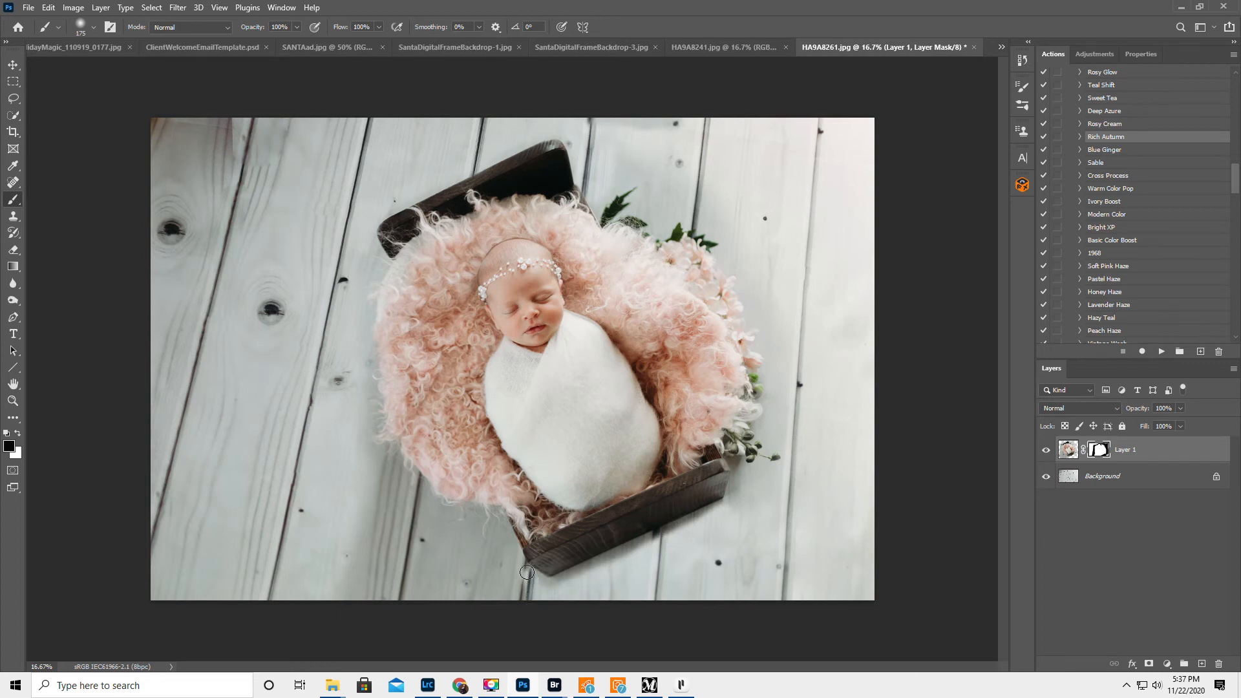
left_click_drag(518, 563, 518, 606)
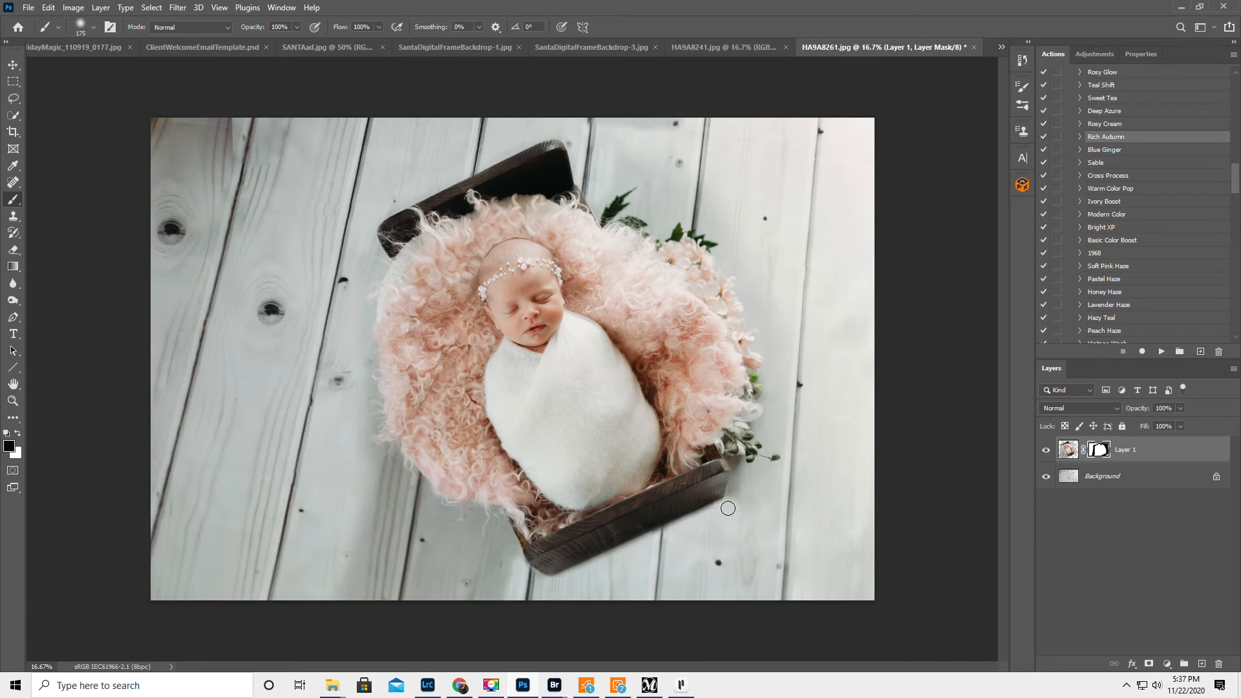
Softly blend the planks around the footboard on Layer 1's mask at 37% brush opacity and size 300, comparing with the layer hidden.
left_click_drag(252, 28, 213, 44)
key("bracketright")
key("bracketright")
key("bracketright")
key("bracketright")
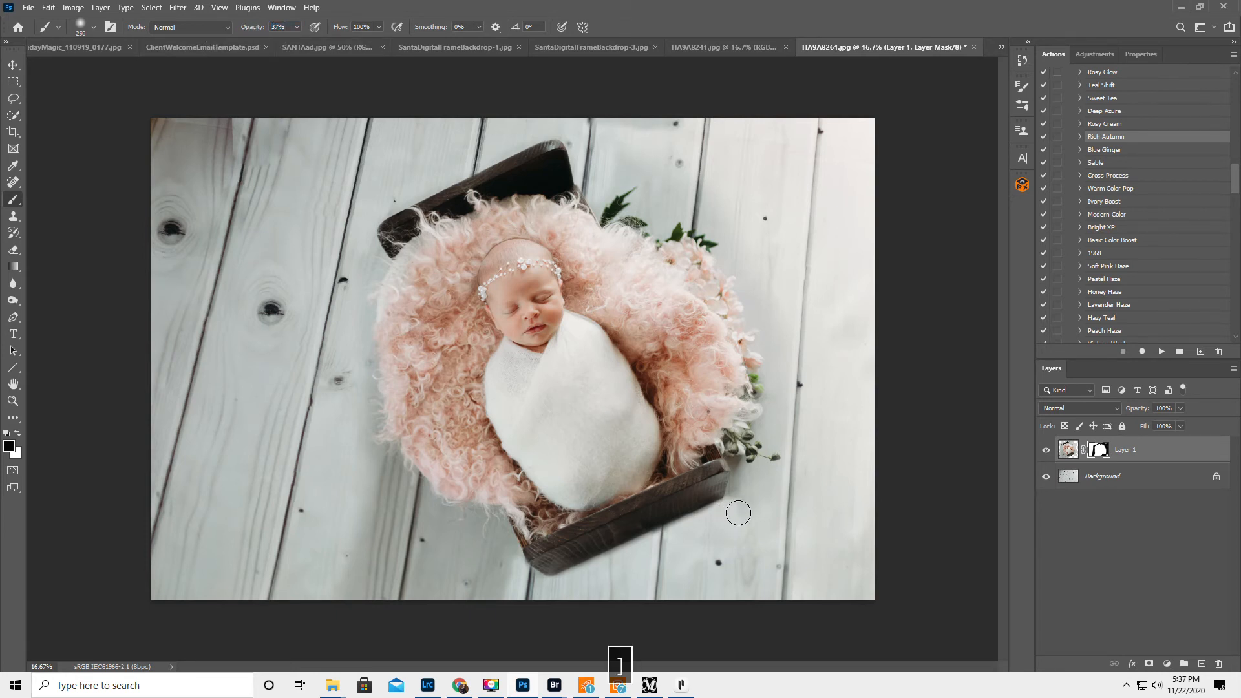
key("bracketleft")
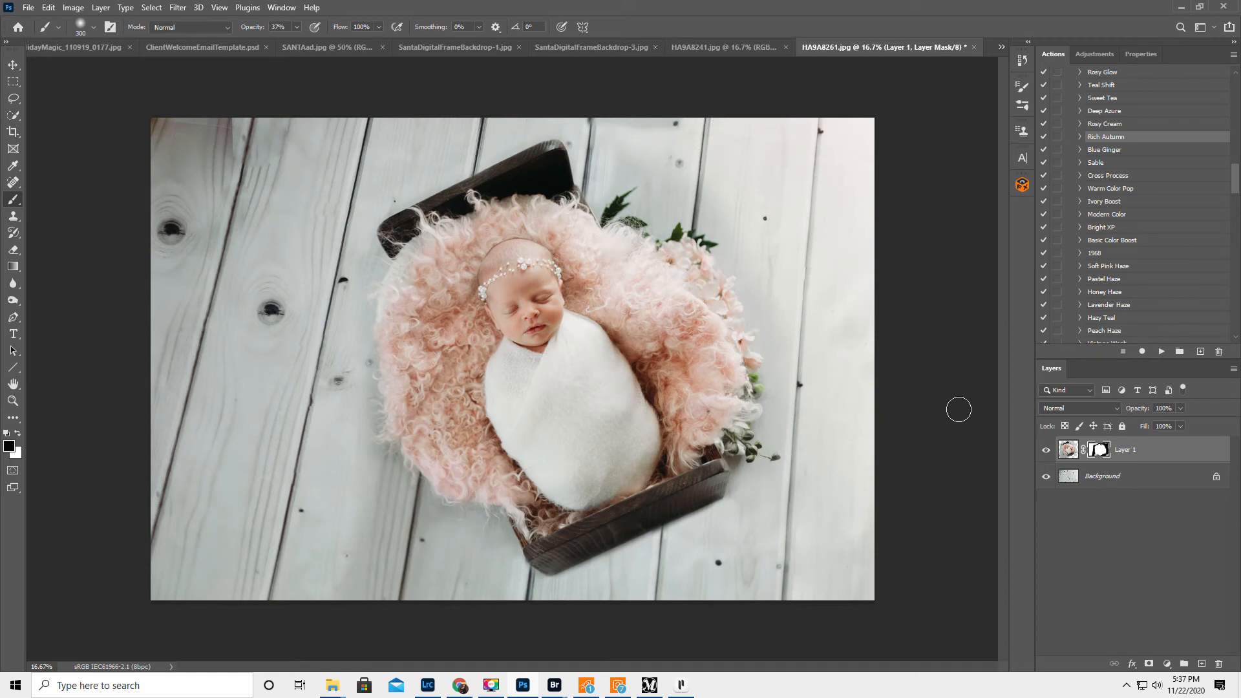
left_click(1046, 450)
left_click(1047, 450)
left_click(1047, 448)
left_click(1047, 448)
Add a Levels adjustment clipped to Layer 1 and set its midtone value to 1.69.
key("ctrl+2")
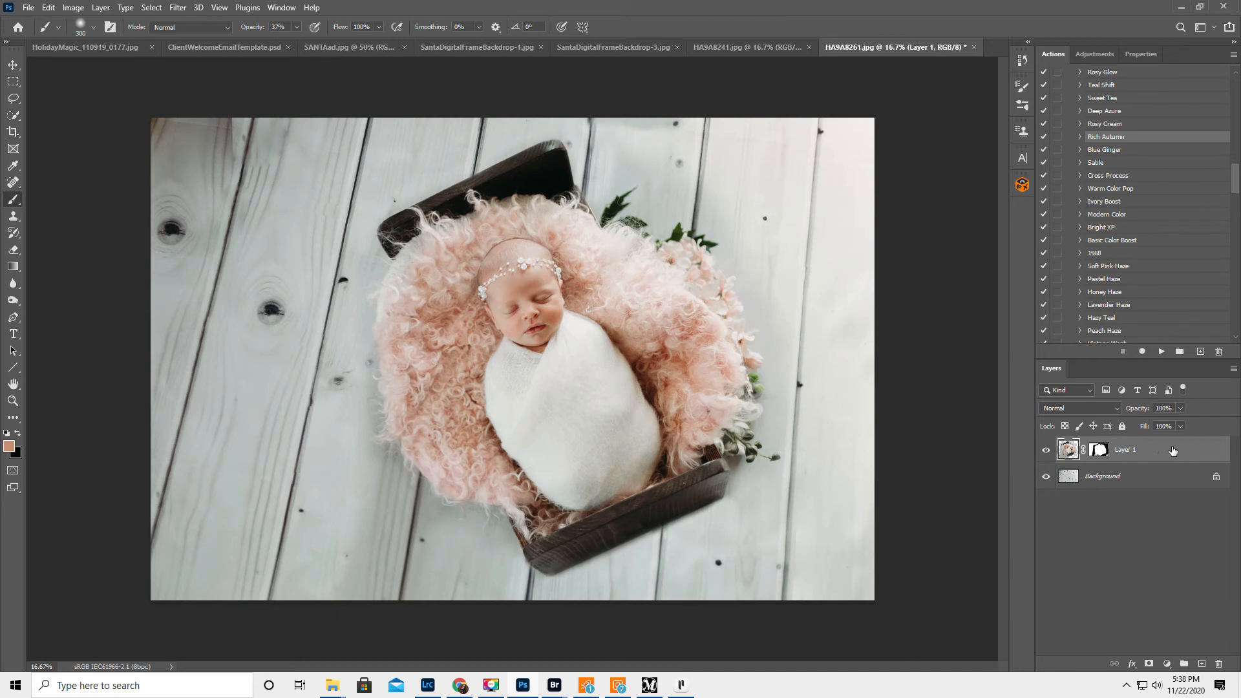
left_click(1100, 53)
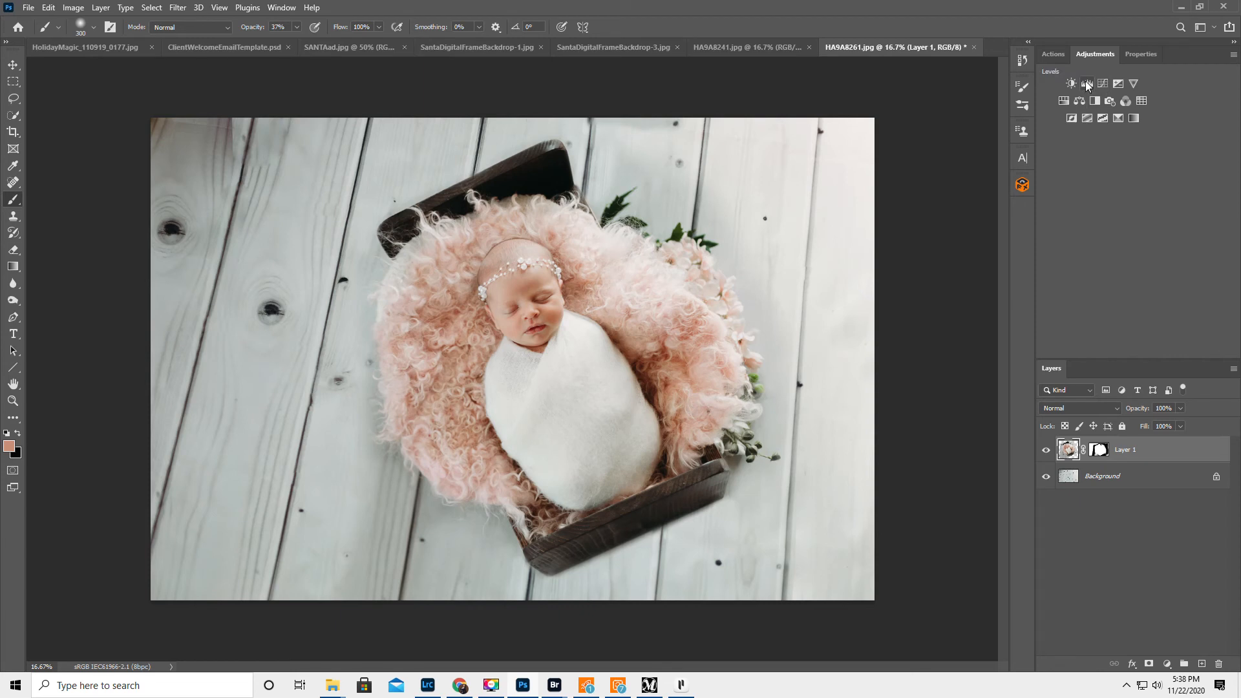
left_click(1086, 83)
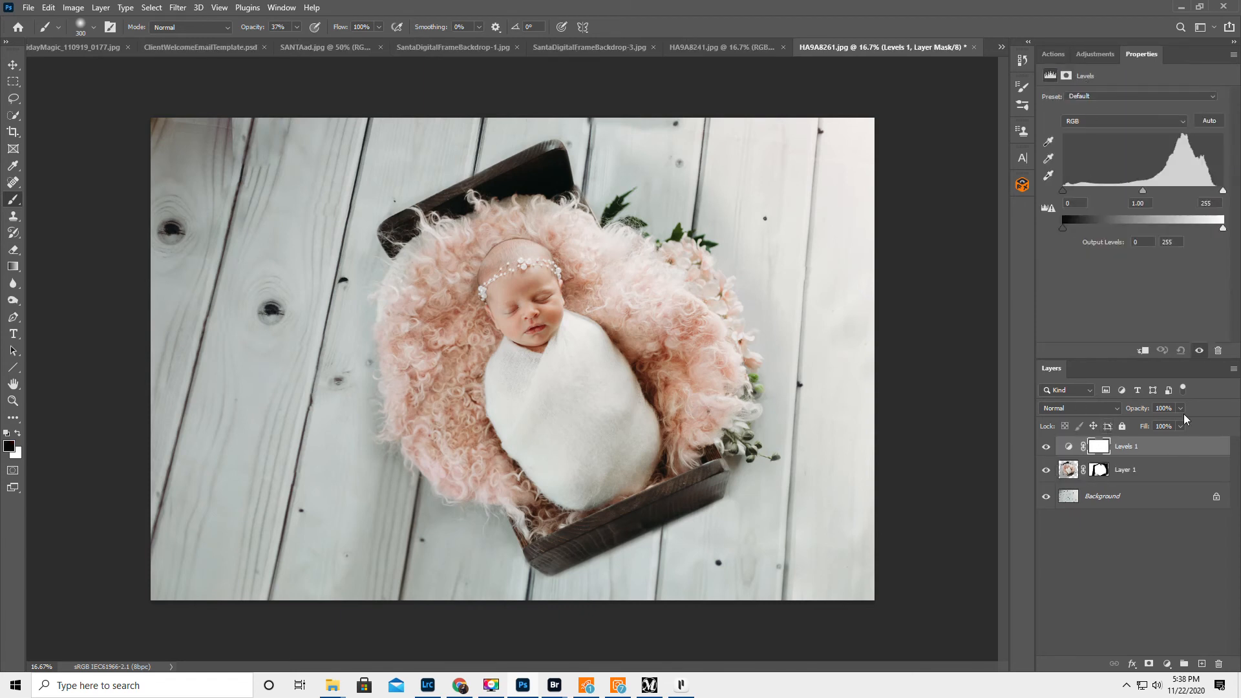
left_click(1143, 350)
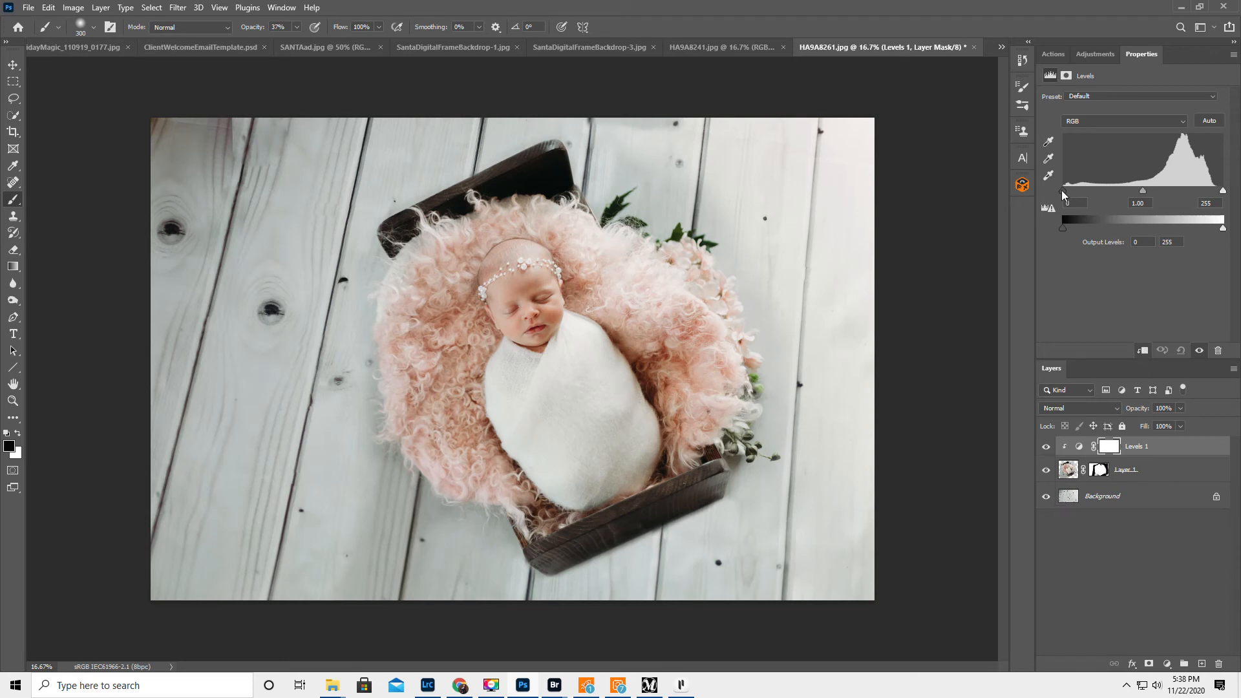
left_click_drag(1068, 191, 985, 208)
left_click_drag(1139, 192, 1111, 199)
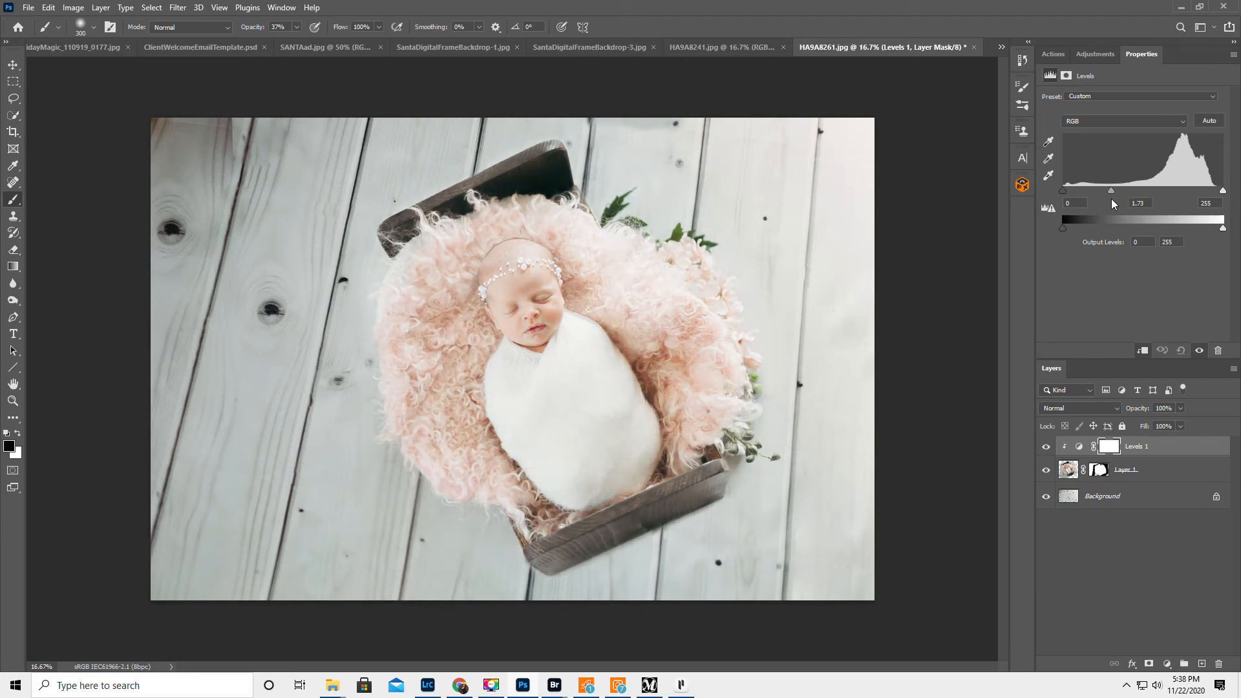
left_click_drag(1113, 200, 1114, 200)
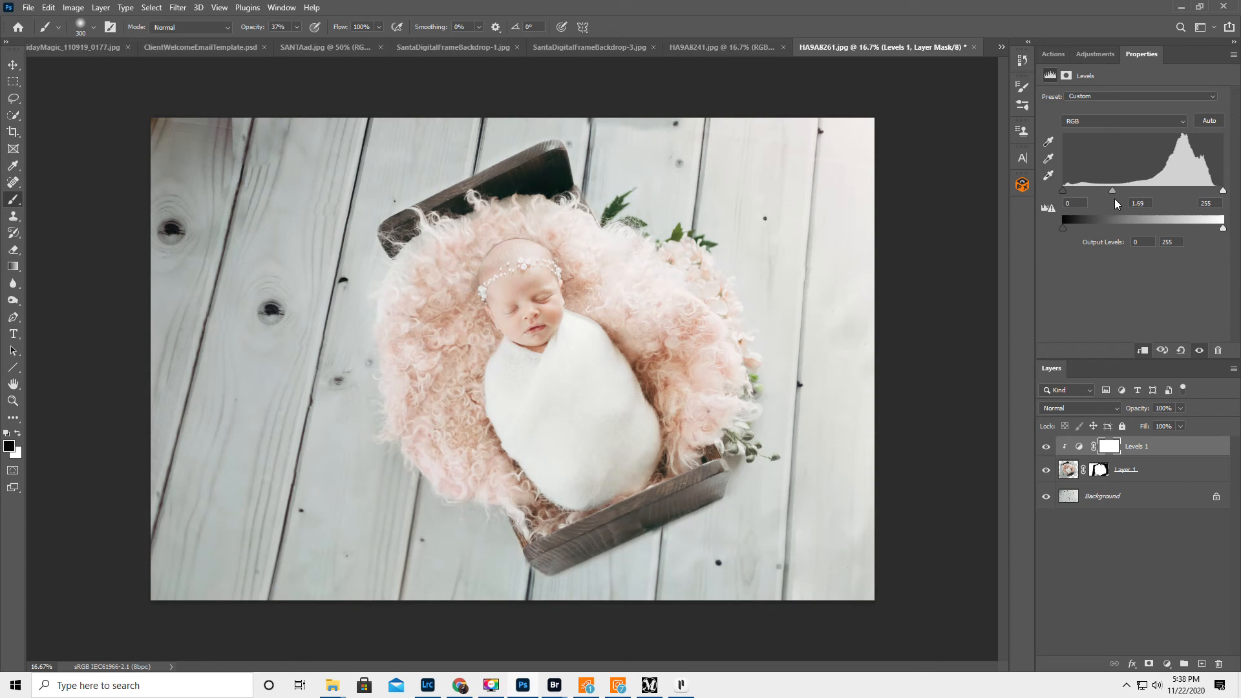
Paint black over the newborn on the Levels mask with a size 1300 brush at 100% opacity.
left_click(1110, 446)
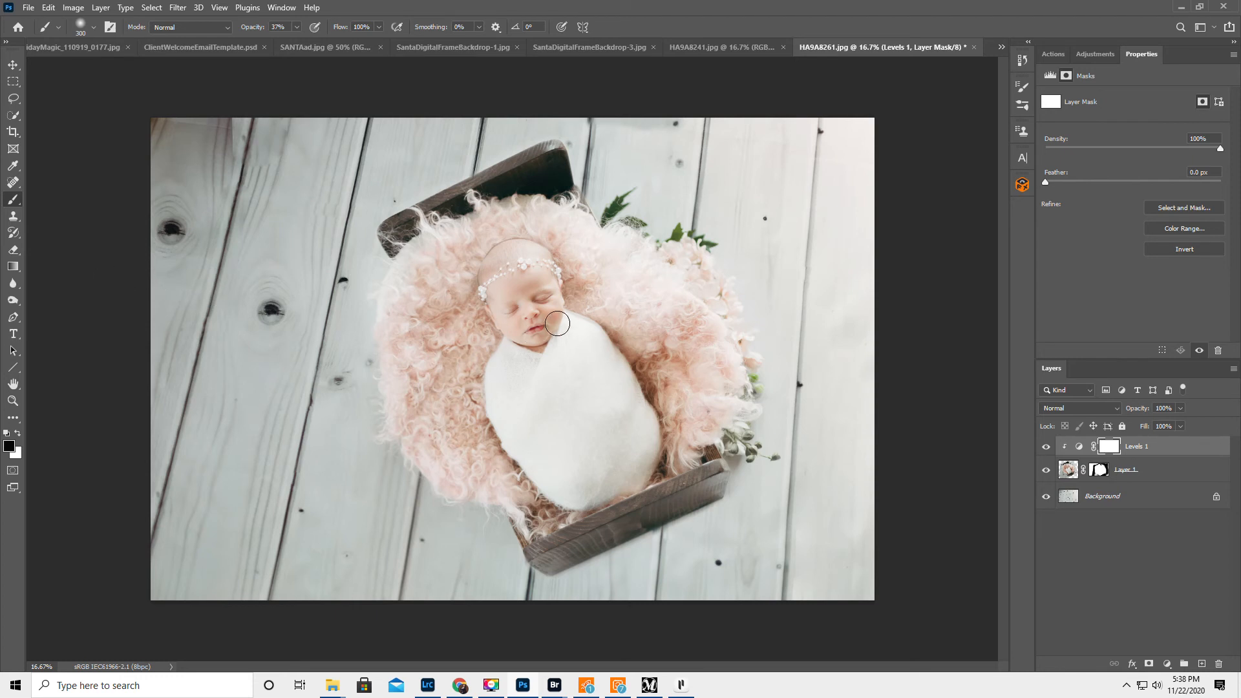
key("bracketright")
key("bracketright")
key("bracketright")
key("bracketright")
key("bracketright")
key("bracketright")
key("bracketright")
key("bracketright")
key("bracketright")
key("bracketright")
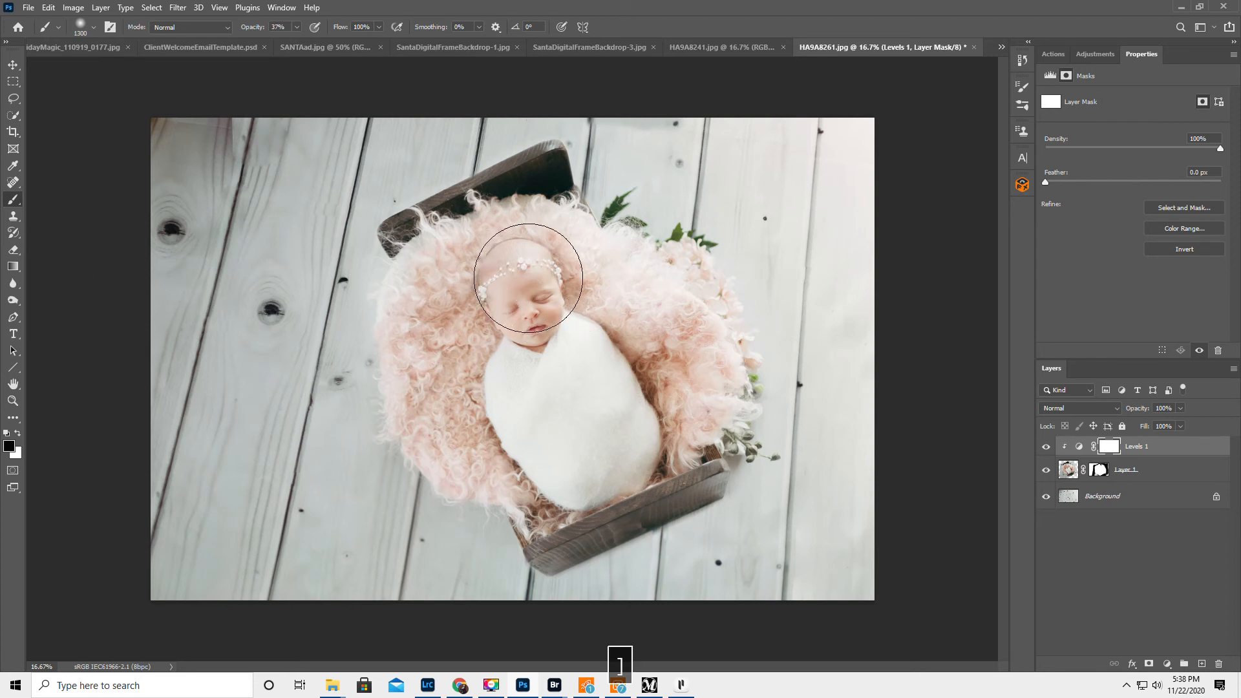
key("0")
left_click(521, 288)
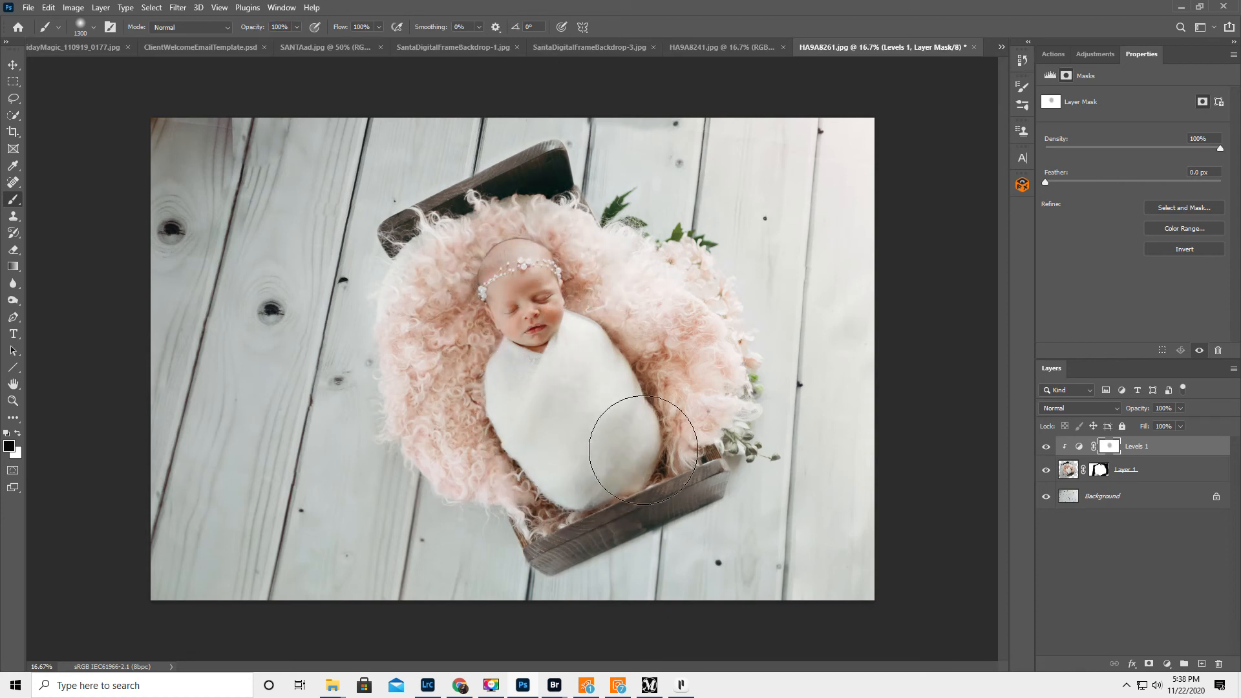
mouse_move(543, 280)
left_mouse_down()
mouse_move(510, 278)
mouse_move(492, 323)
left_mouse_up()
Reduce the brush to size 800 and paint black over the pink fur around the newborn on the Levels mask.
key("bracketleft")
key("bracketleft")
key("bracketleft")
key("bracketleft")
key("bracketleft")
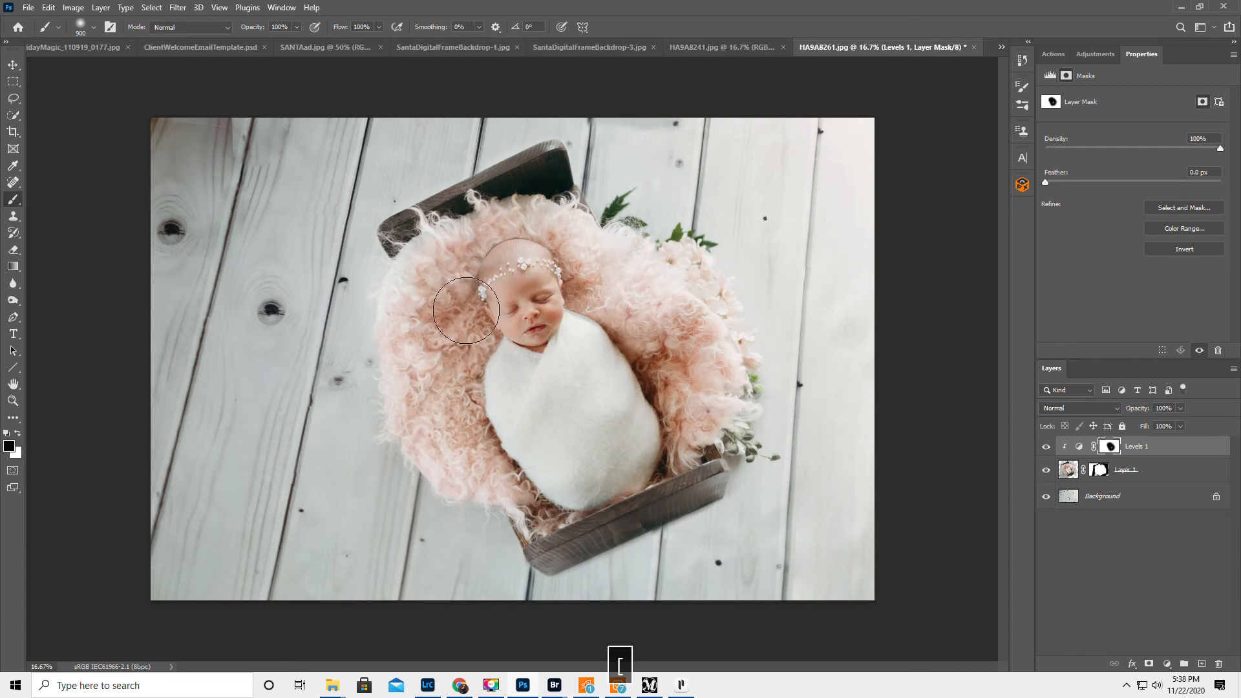
mouse_move(439, 373)
left_mouse_down()
mouse_move(462, 422)
mouse_move(529, 447)
mouse_move(478, 294)
mouse_move(436, 244)
mouse_move(537, 195)
mouse_move(575, 284)
mouse_move(631, 284)
mouse_move(620, 252)
mouse_move(716, 430)
mouse_move(676, 467)
mouse_move(547, 529)
mouse_move(485, 365)
mouse_move(450, 378)
mouse_move(471, 328)
mouse_move(594, 340)
mouse_move(605, 415)
mouse_move(673, 452)
mouse_move(700, 436)
mouse_move(712, 403)
mouse_move(692, 324)
mouse_move(612, 308)
left_mouse_up()
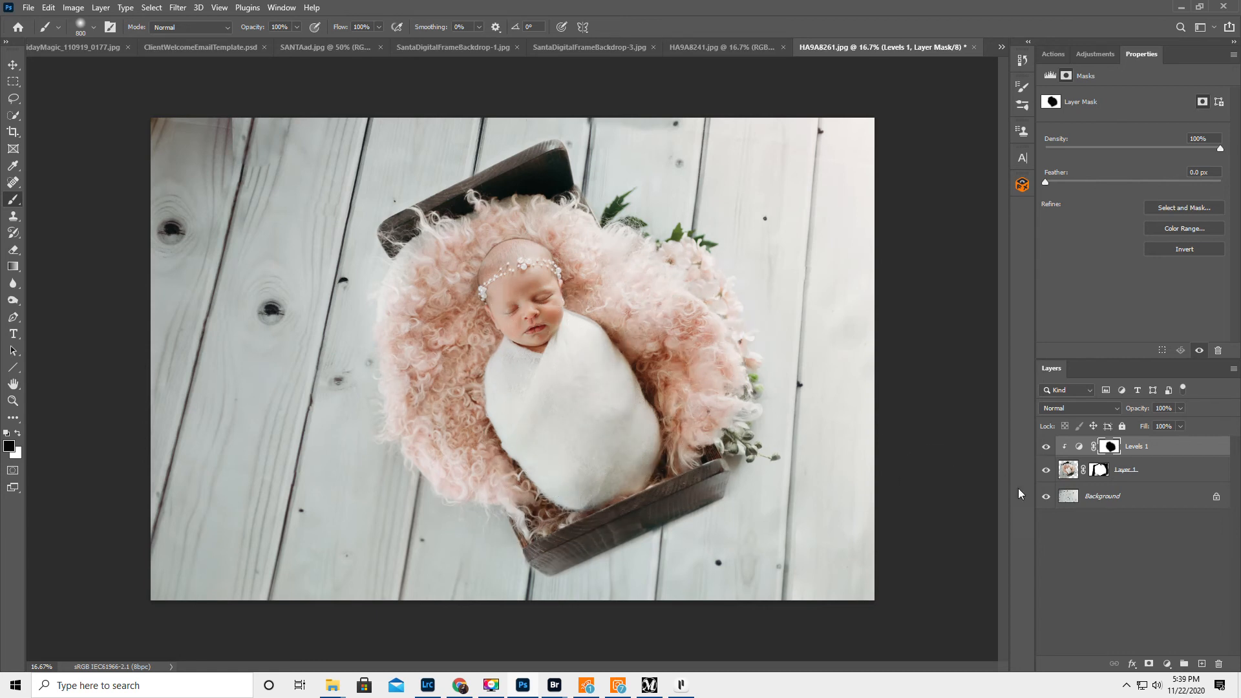
Compare the composite with Layer 1 and the Levels adjustment hidden and shown, and flatten the image.
left_click(1047, 471)
left_click(1047, 471)
left_click(1045, 446)
left_click(1045, 446)
left_click(1045, 446)
left_click(1045, 446)
left_click(1234, 370)
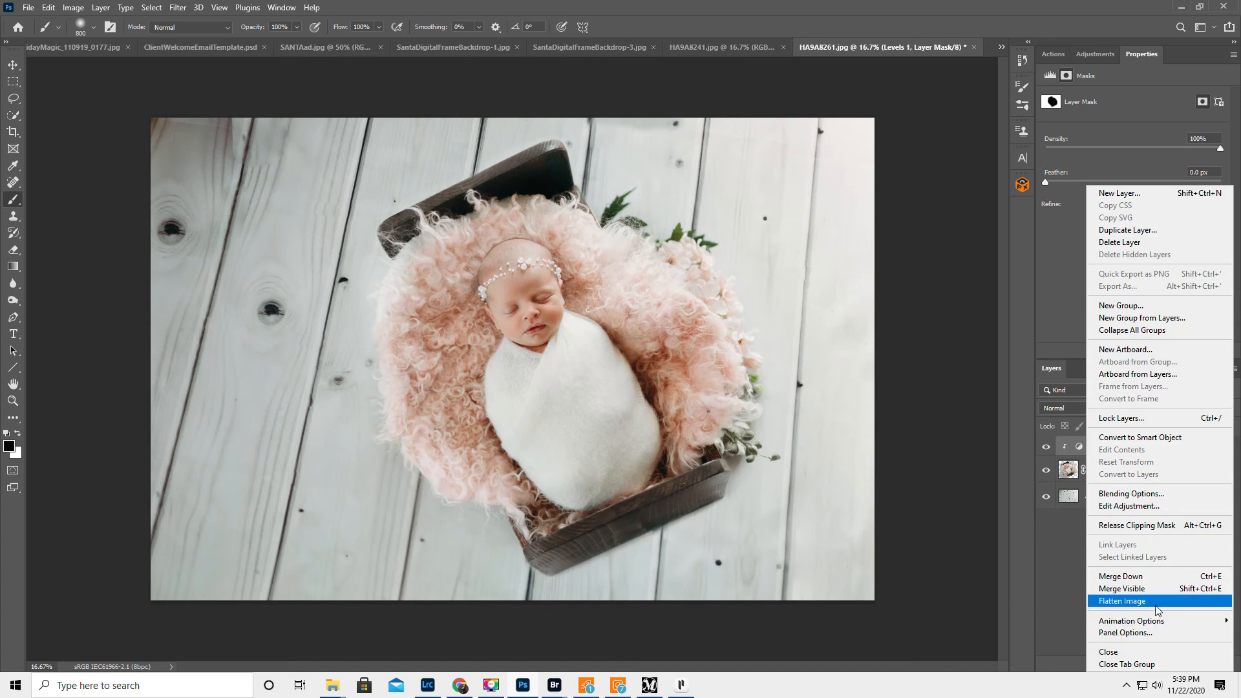
left_click(1158, 603)
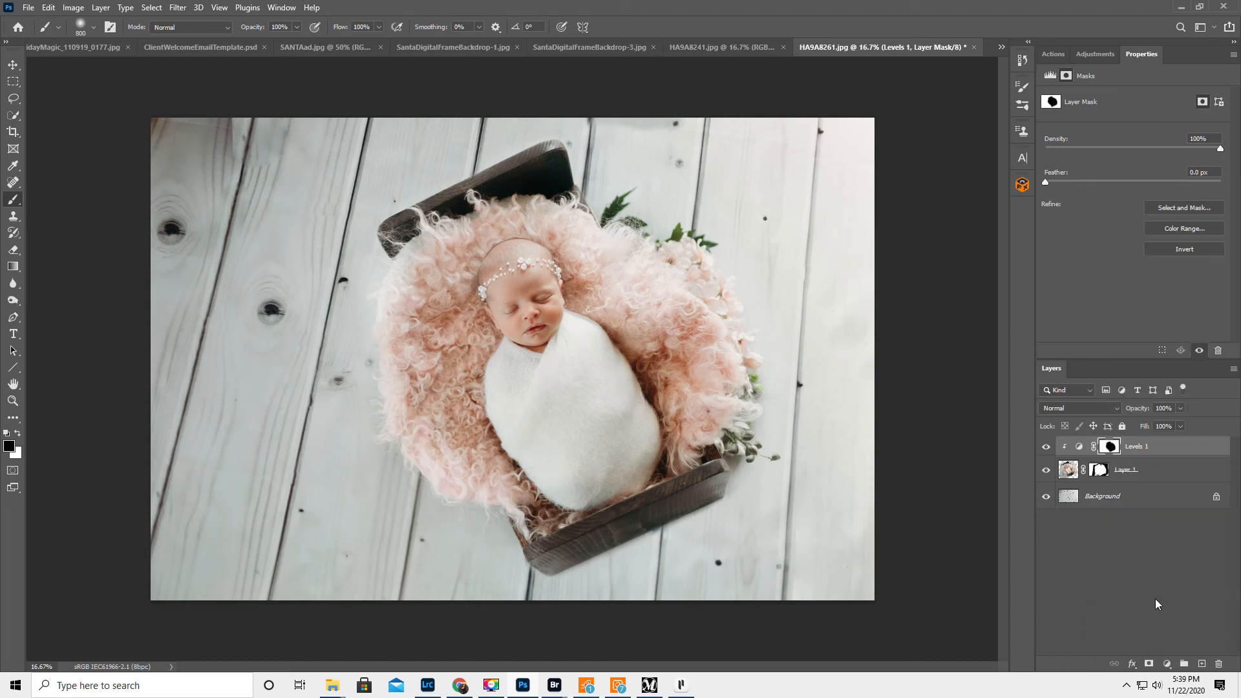
Set the Clone Stamp to size 400 and clone clean plank texture over the photo's upper-left corner.
left_click(13, 216)
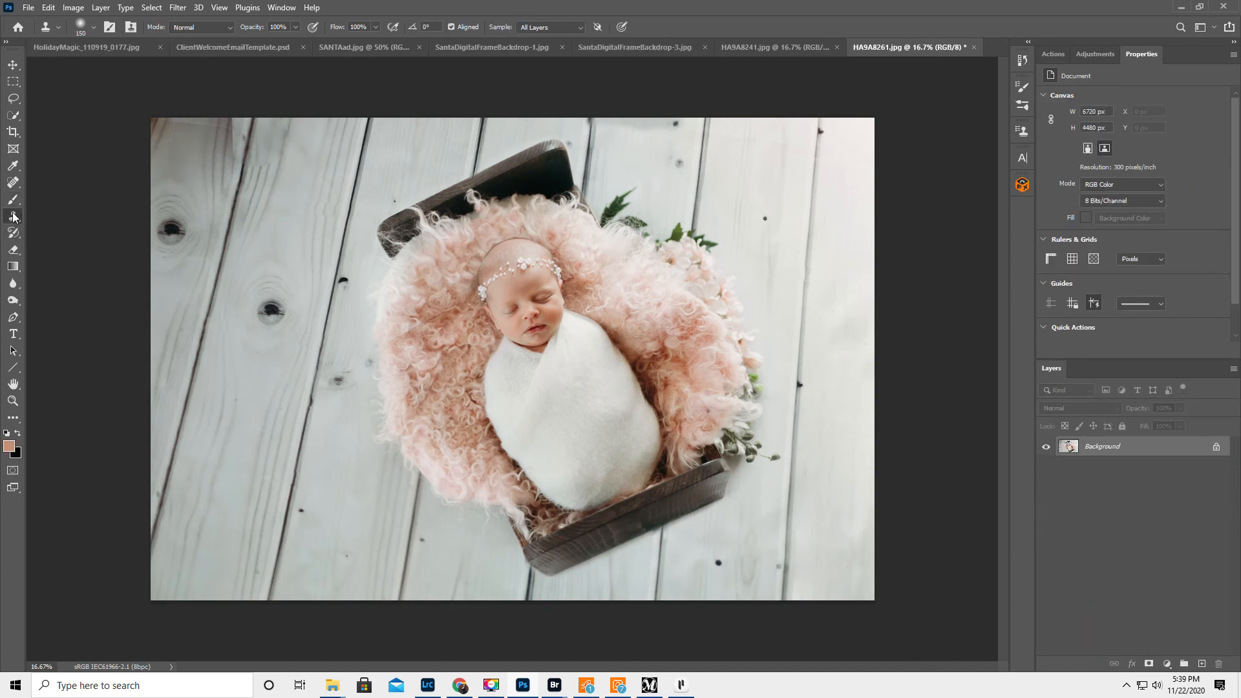
key("bracketright")
key("bracketright")
key("bracketright")
key("bracketright")
key("bracketright")
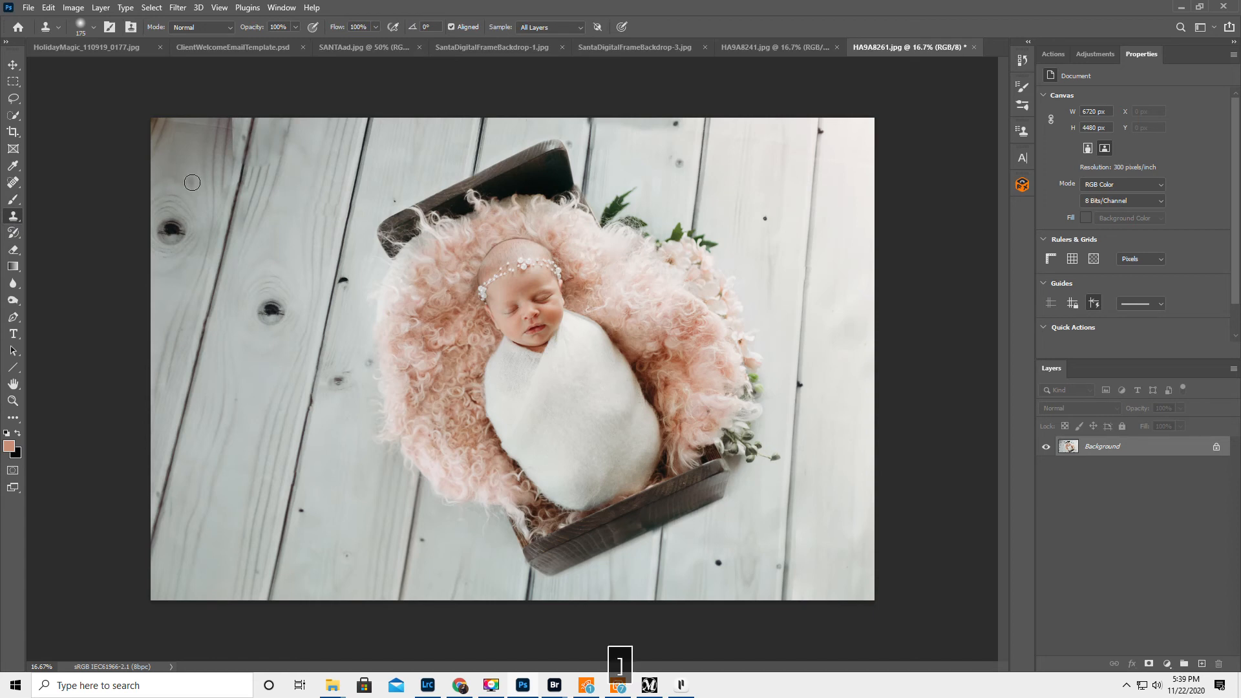
left_click(214, 147, "alt")
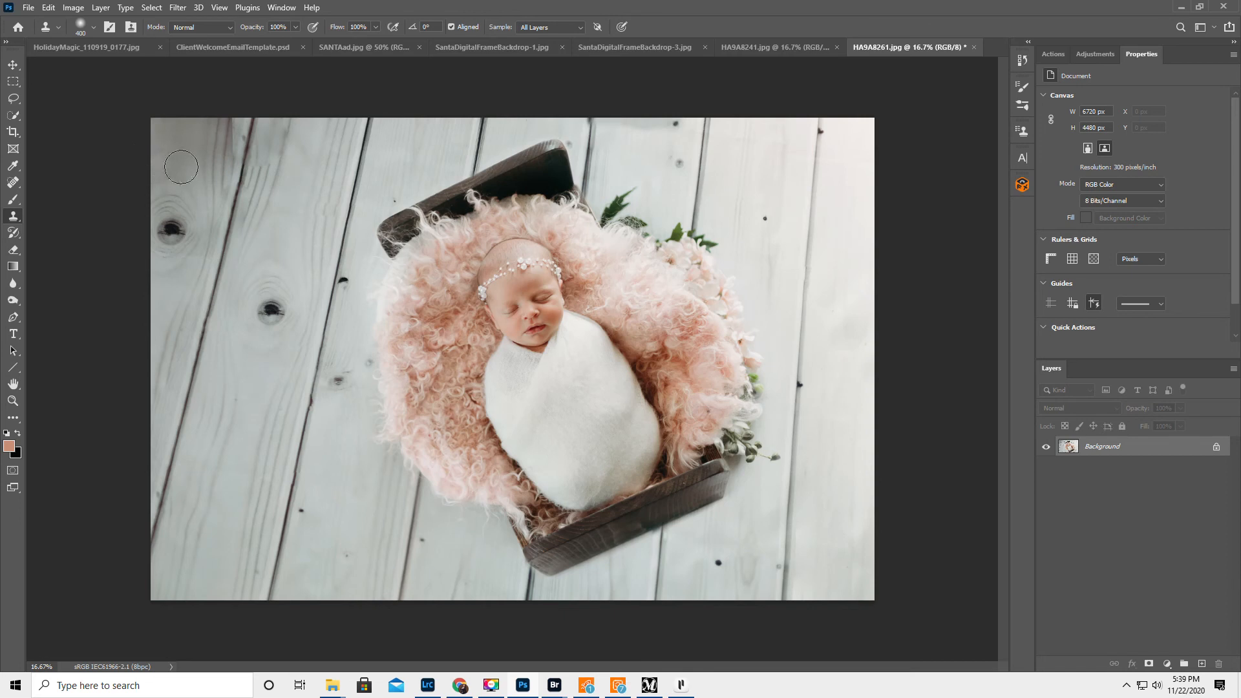
Reduce the Clone Stamp to size 150 and clone nearby wood along the plank seam in the photo's upper-left area.
left_click(223, 162, "alt")
key("bracketleft")
key("bracketleft")
key("bracketleft")
key("bracketleft")
key("bracketleft")
left_click(232, 175, "alt")
left_click(224, 154, "alt")
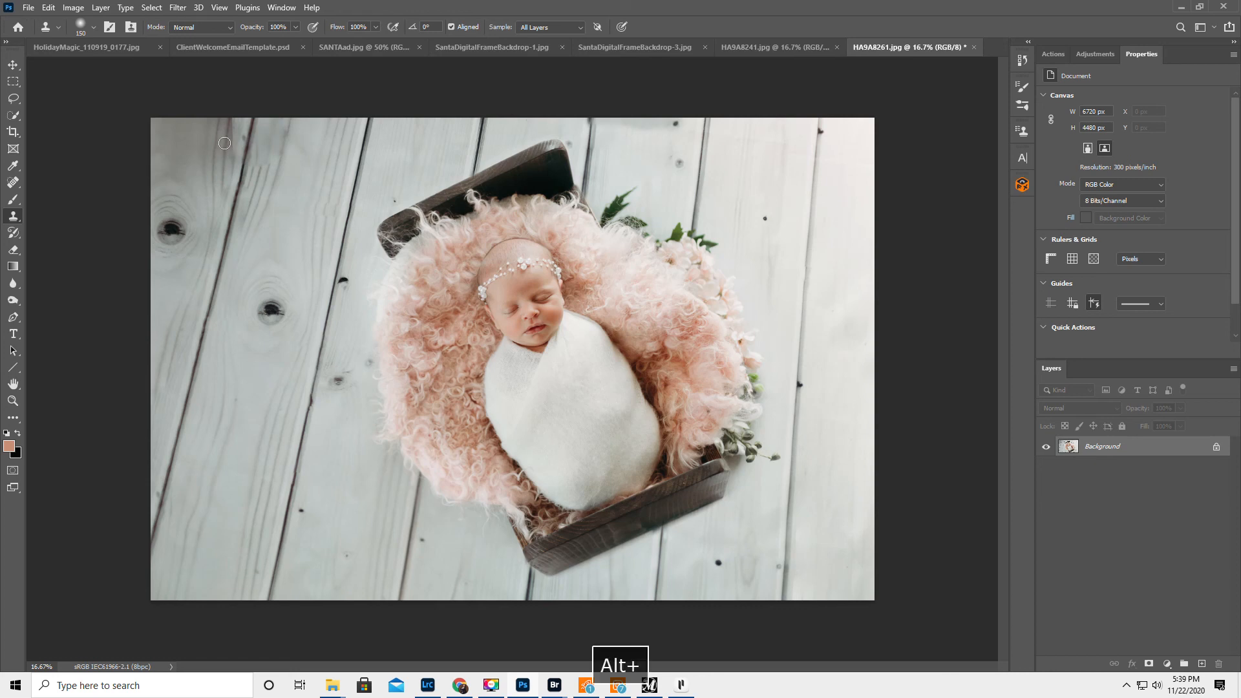
mouse_move(226, 139)
left_mouse_down()
mouse_move(243, 128)
mouse_move(232, 157)
left_mouse_up()
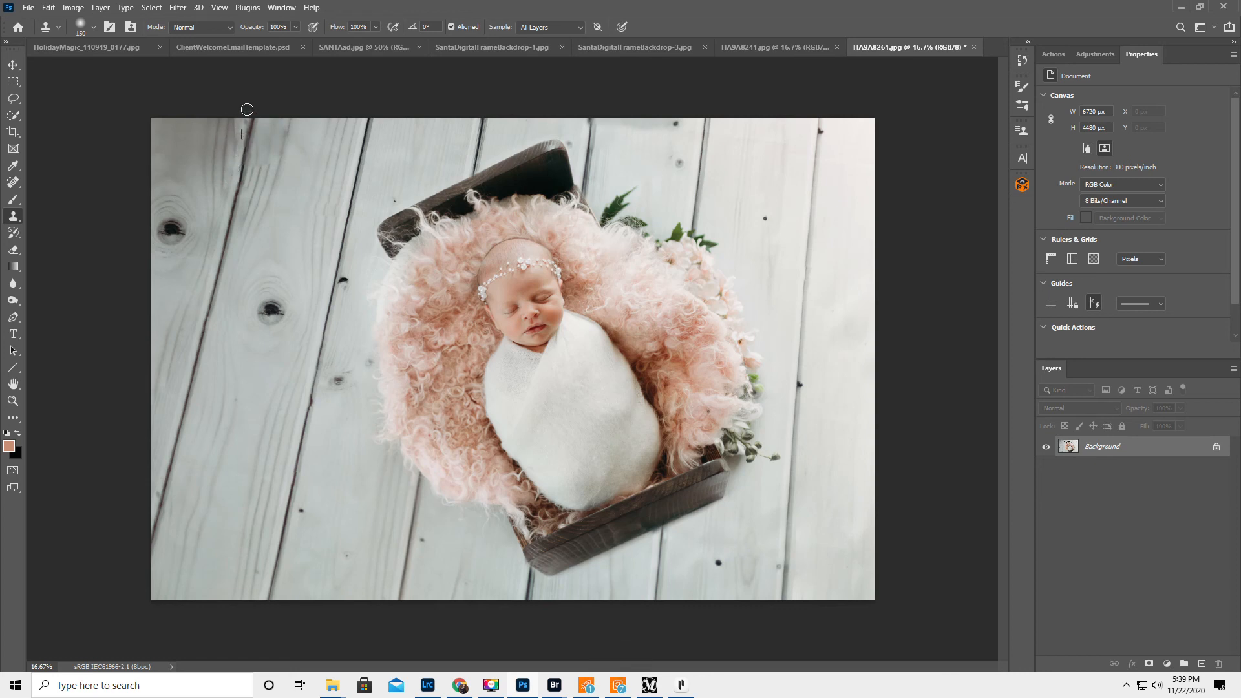
left_click(221, 220, "alt")
mouse_move(241, 134)
left_mouse_down()
mouse_move(243, 114)
mouse_move(225, 164)
left_mouse_up()
key("ctrl+z")
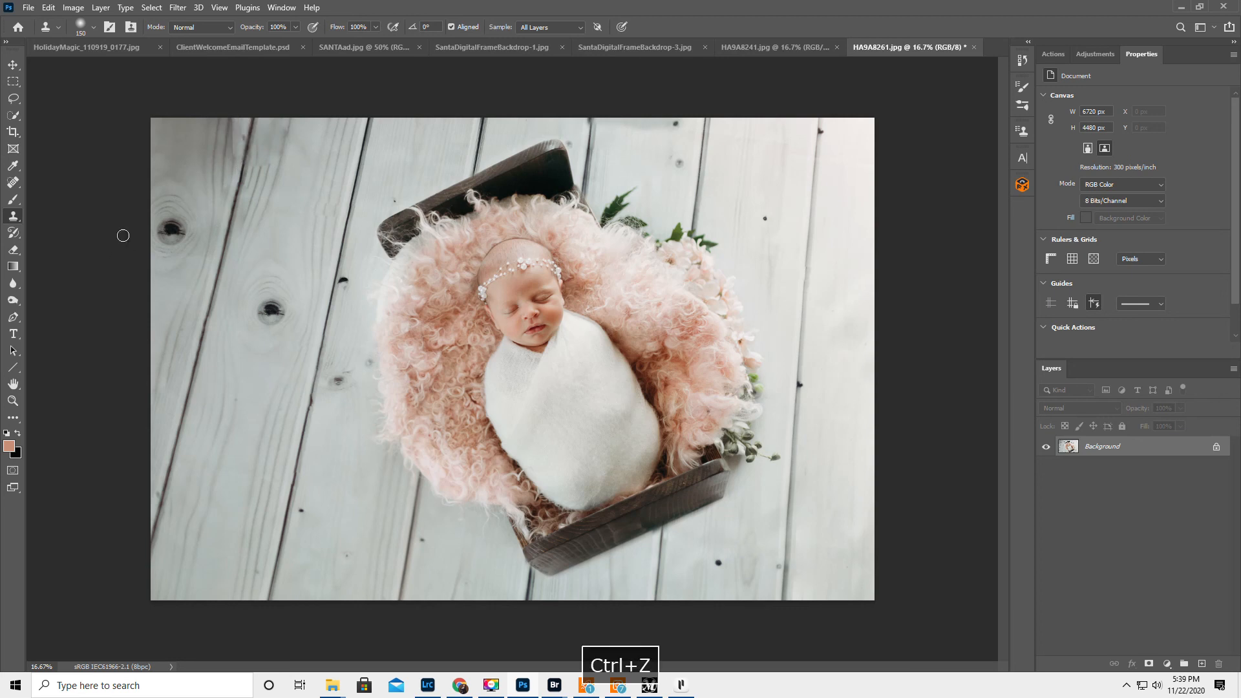
Clone nearby wood at size 150 over the upper-left plank seam and the blemished planks beside the headboard near the photo's top edge.
left_click(231, 172, "alt")
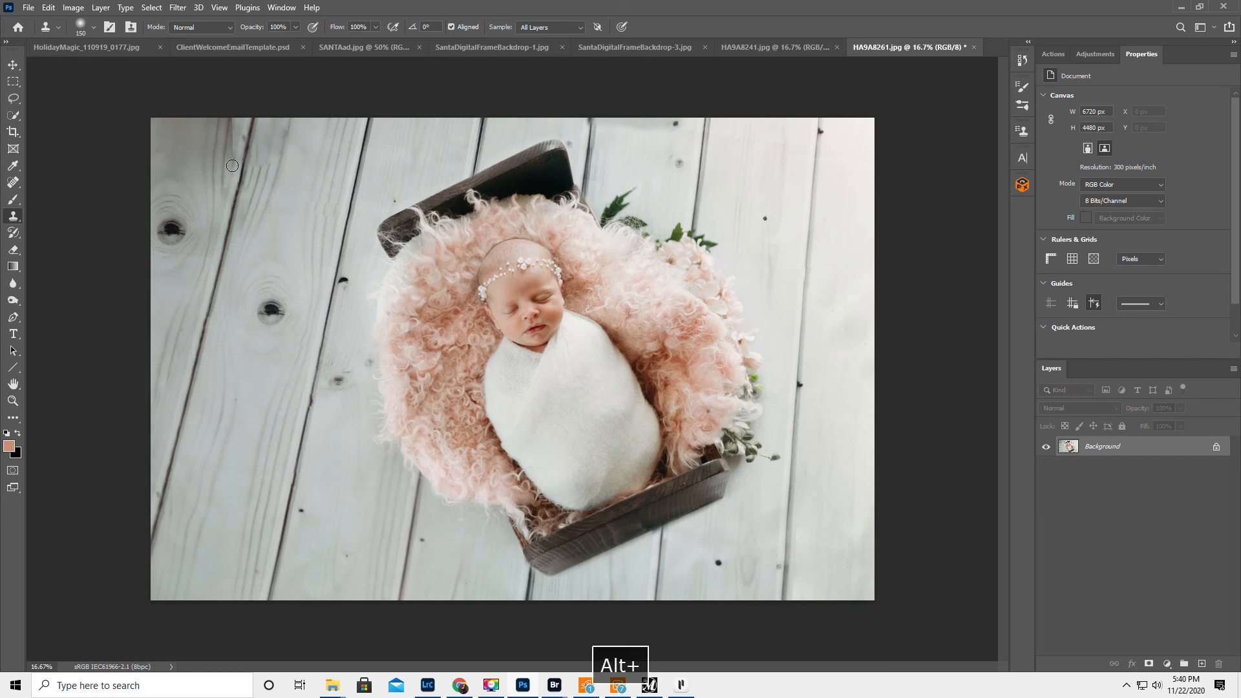
left_click_drag(232, 158, 233, 146)
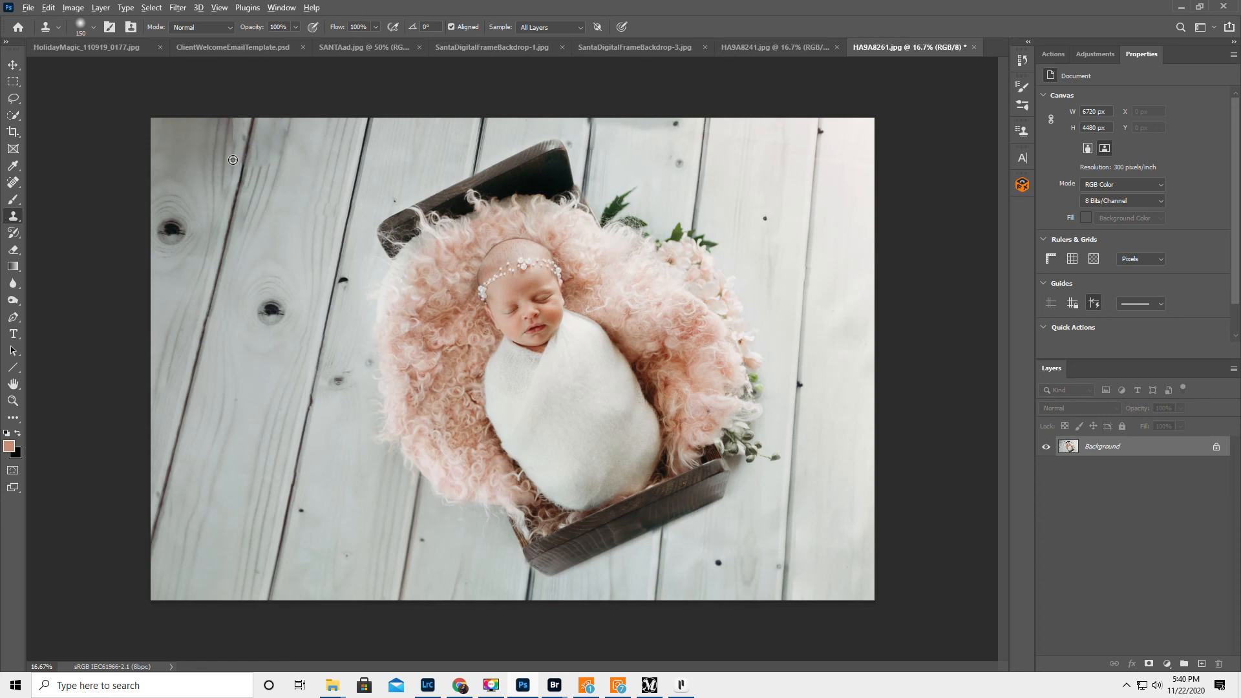
left_click(233, 160, "alt")
left_click(240, 148, "alt")
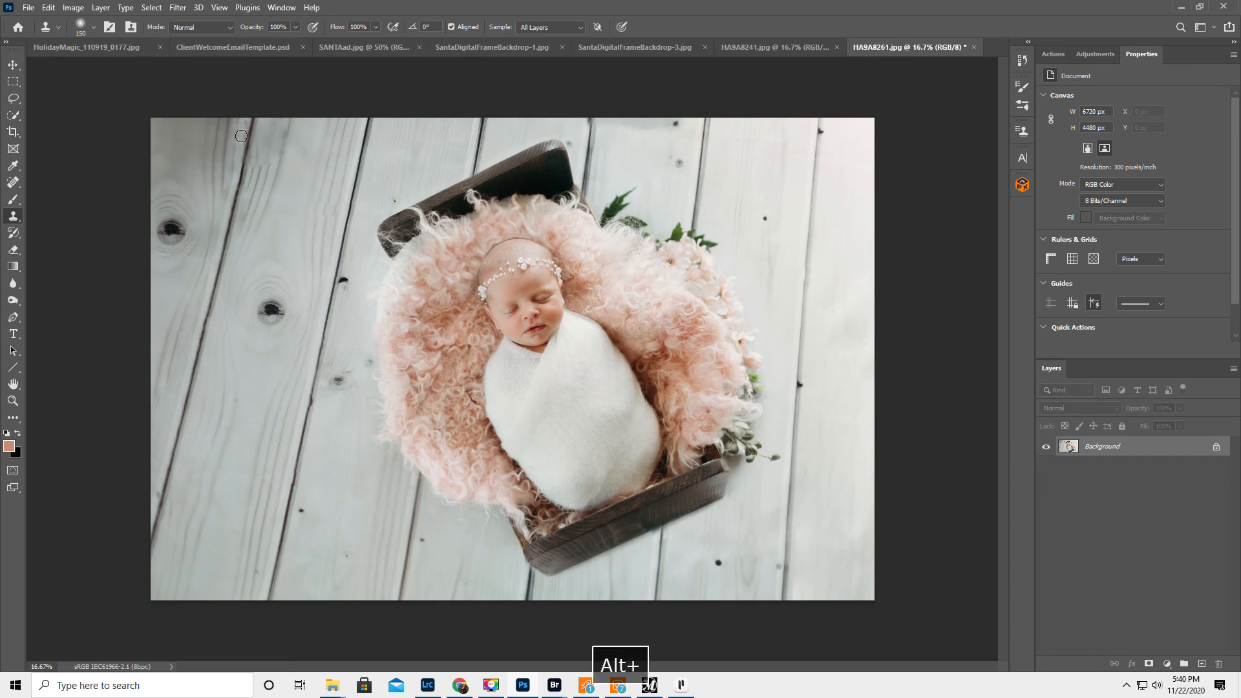
left_click(589, 151, "alt")
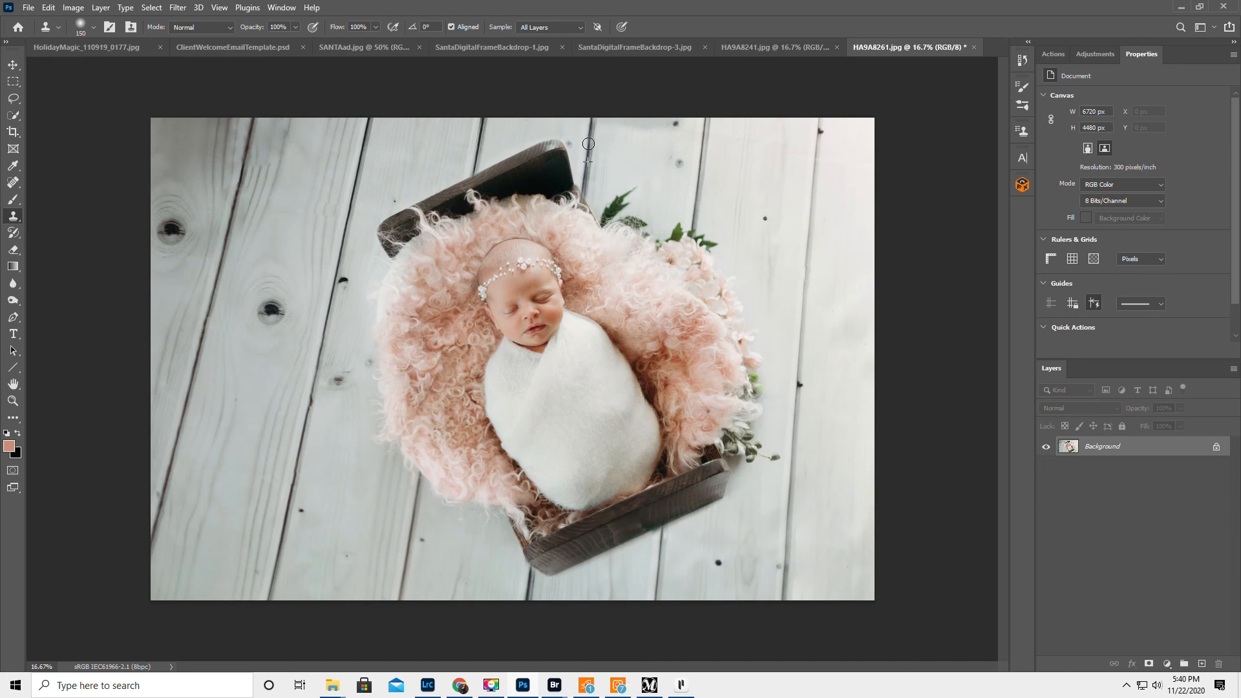
left_click(655, 138, "alt")
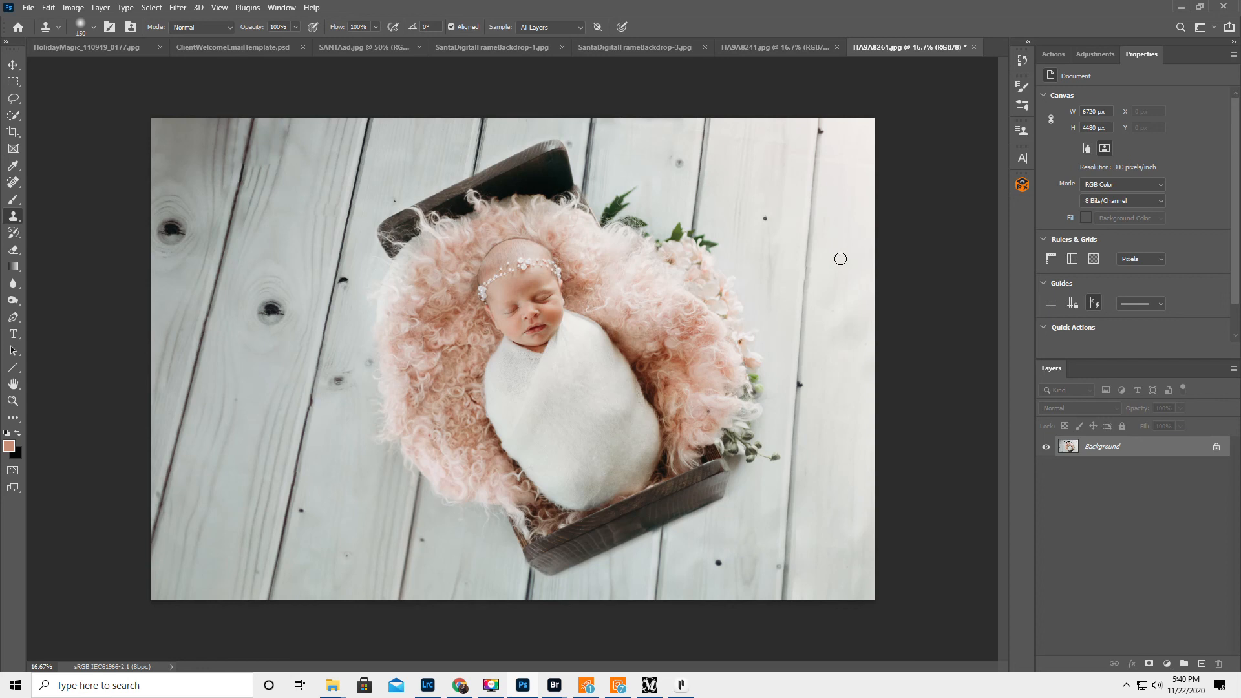
Crop the photo at a 15:11 ratio with Content-Aware fill, rotating it slightly clockwise and enlarging the frame past the image corners.
left_click(13, 132)
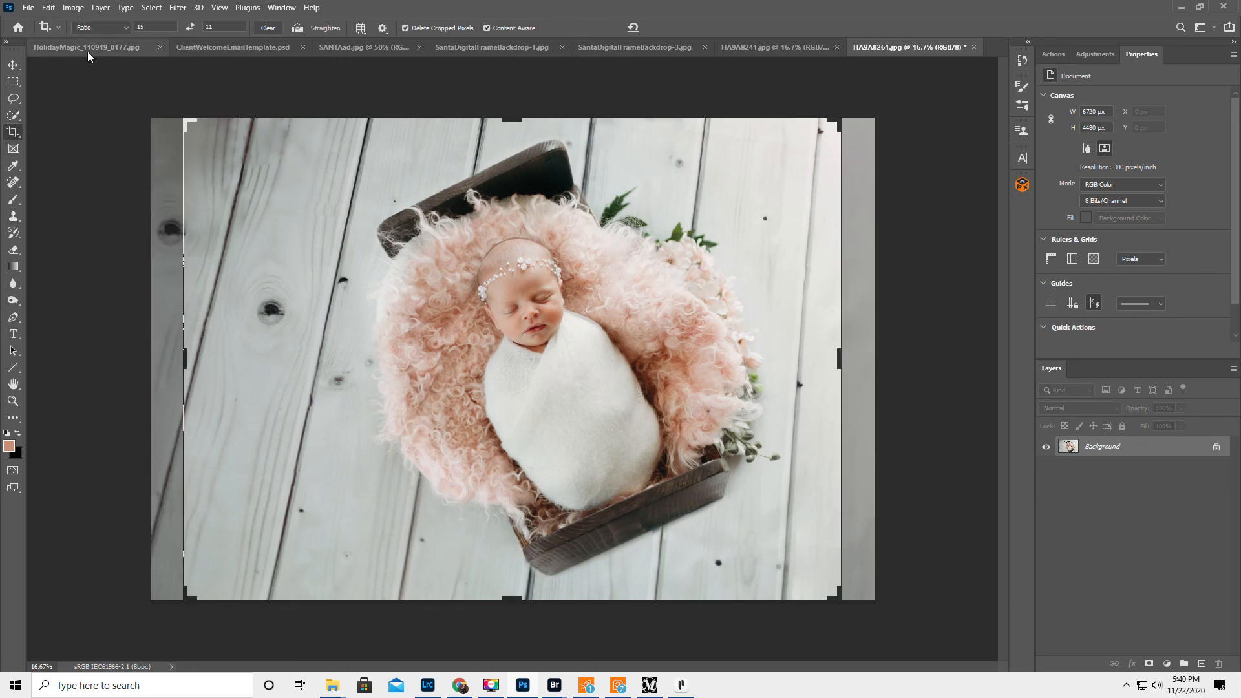
left_click_drag(874, 154, 882, 188)
left_click_drag(189, 117, 184, 113)
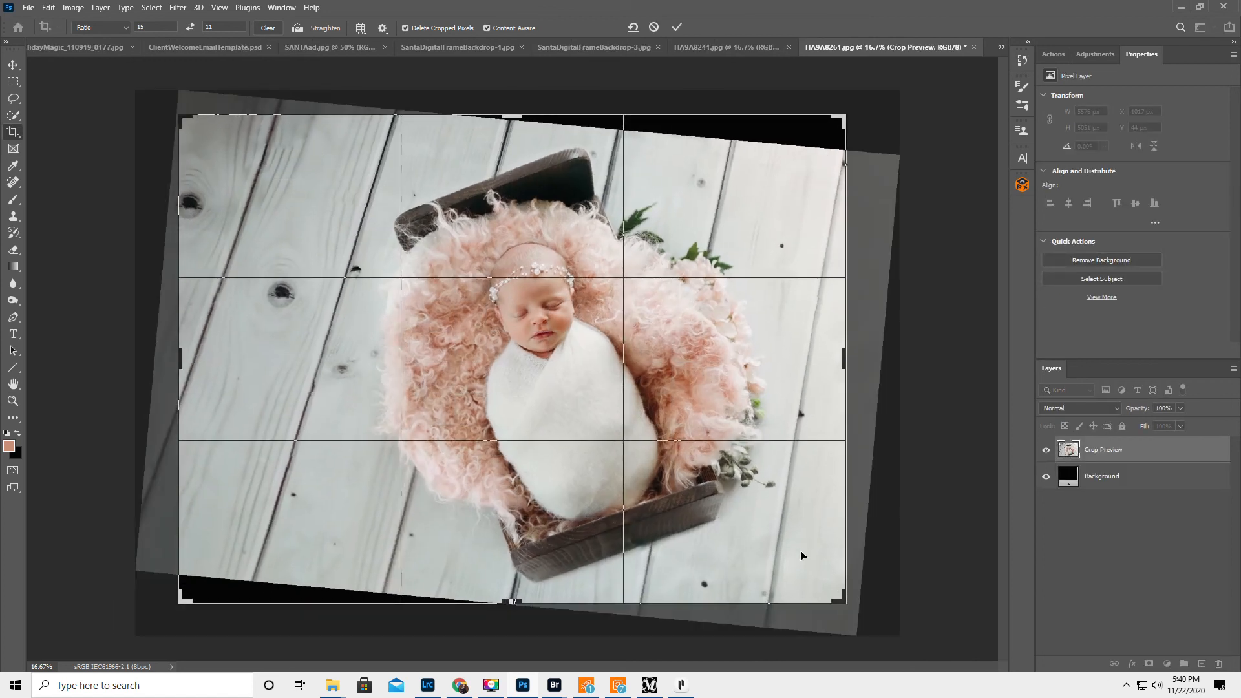
left_click_drag(841, 604, 849, 604)
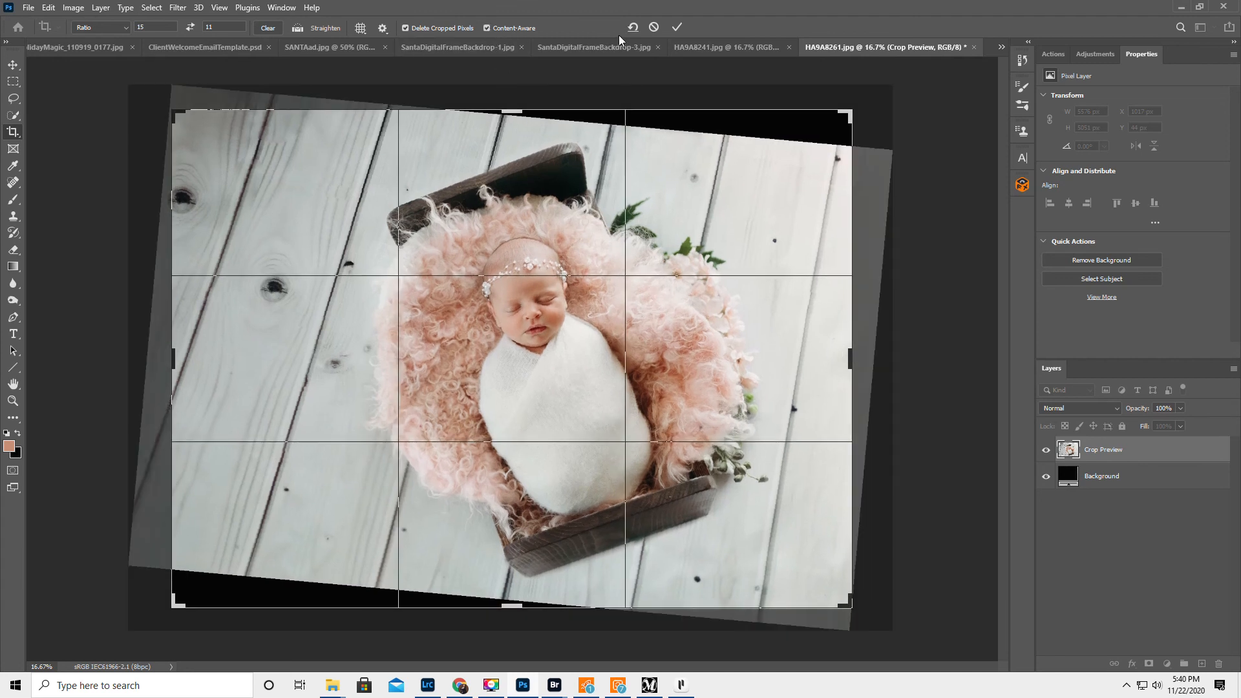
left_click(678, 27)
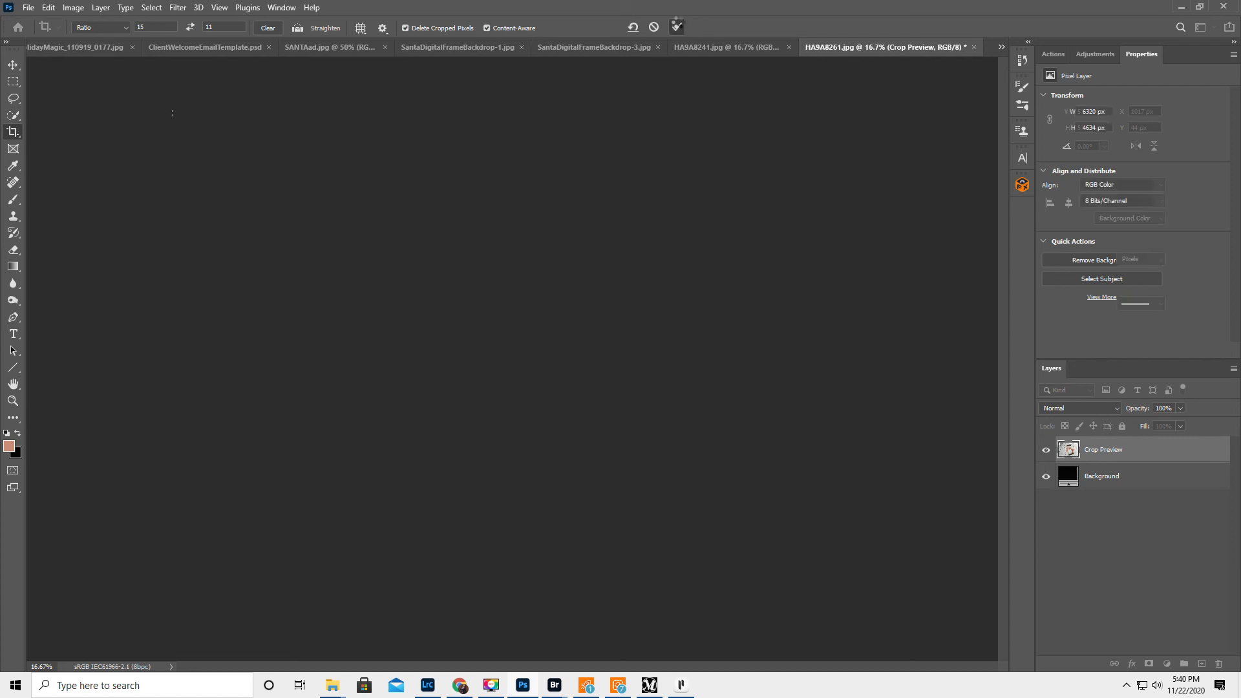